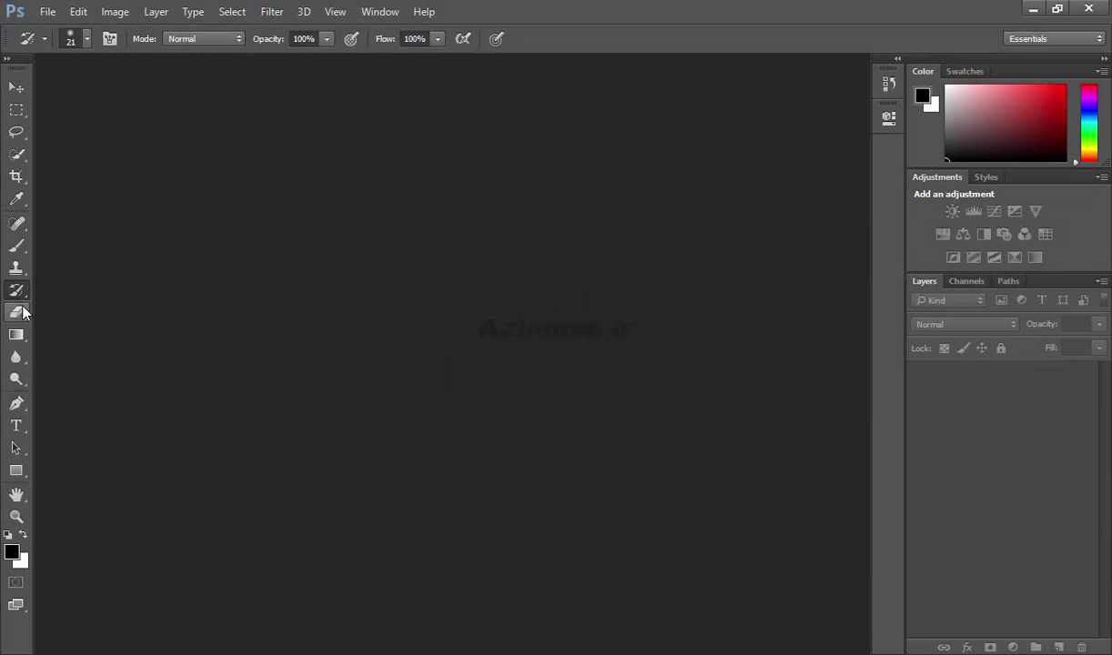
Select the plain Eraser Tool and open the bathroom render Render (3).jpg
click(24, 313)
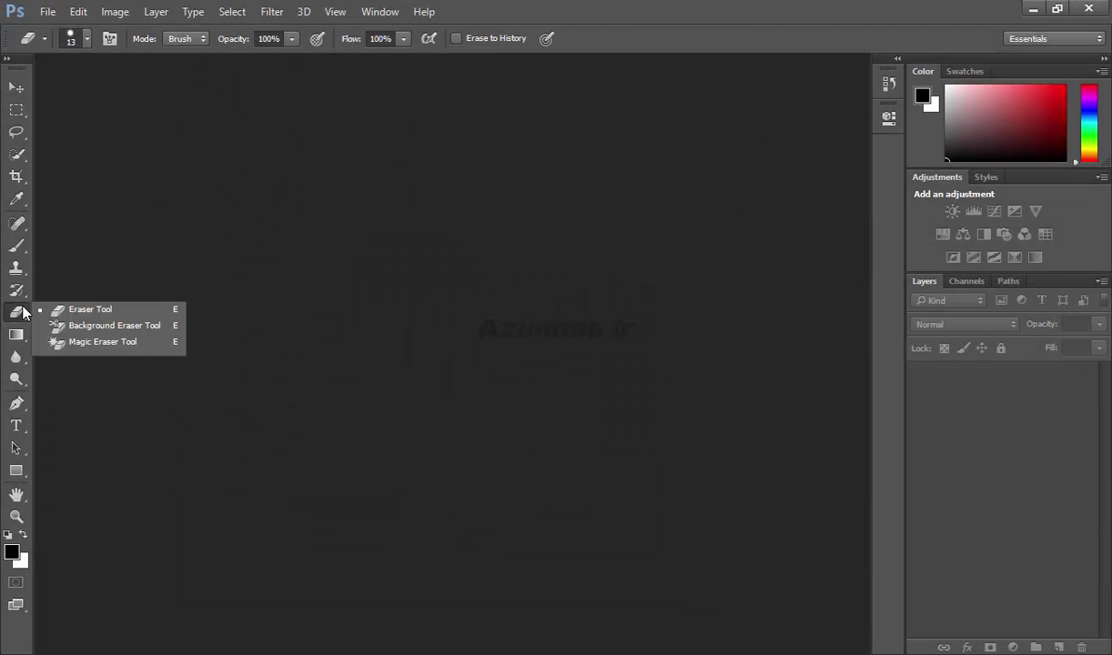
click(108, 312)
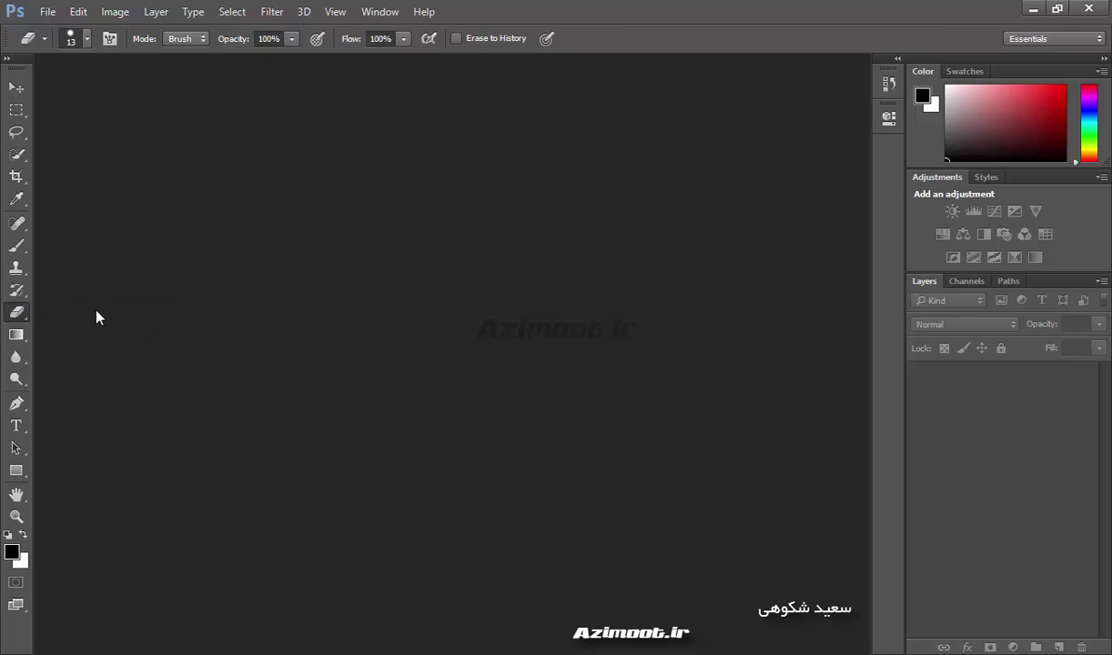
double_click(454, 327)
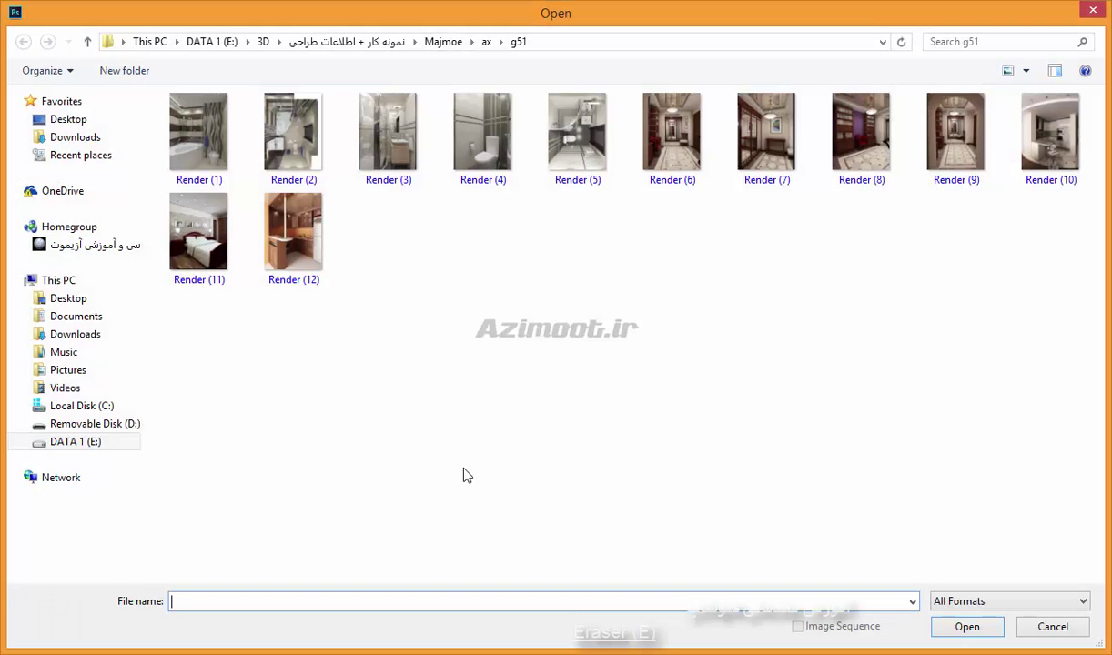
double_click(387, 136)
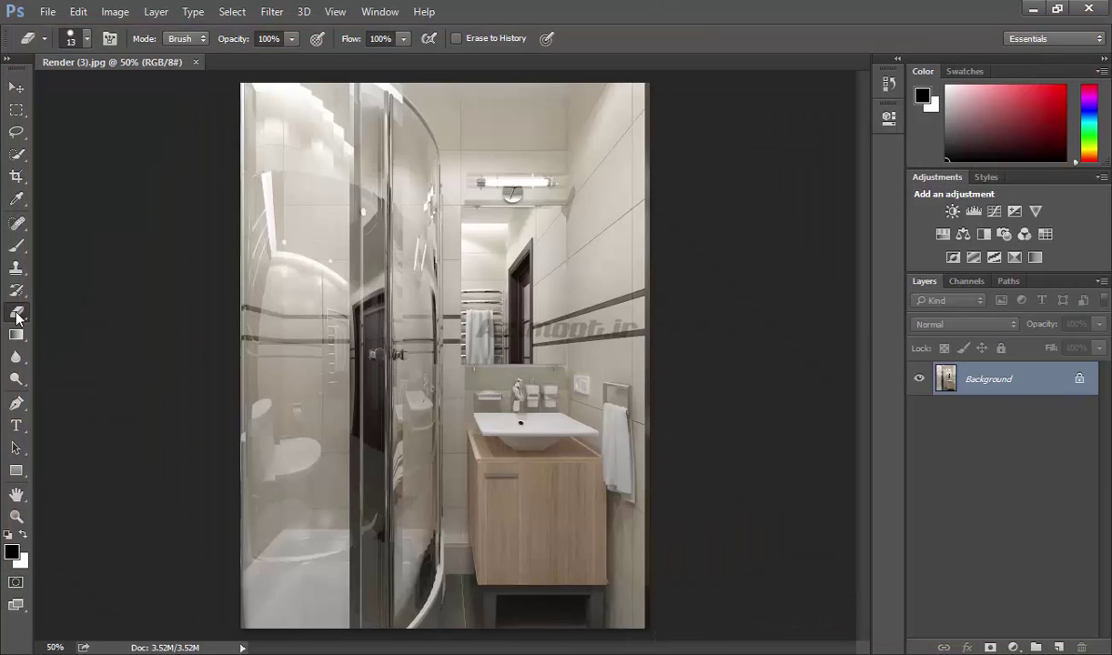
Erase white streaks on the wall right of the mirror, restoring parts with Erase to History
mouse_move(537, 157)
mouse_down()
mouse_move(592, 353)
mouse_move(582, 342)
mouse_move(596, 360)
mouse_move(616, 338)
mouse_move(582, 362)
mouse_move(579, 336)
mouse_move(573, 364)
mouse_move(590, 328)
mouse_move(593, 429)
mouse_move(585, 211)
mouse_up()
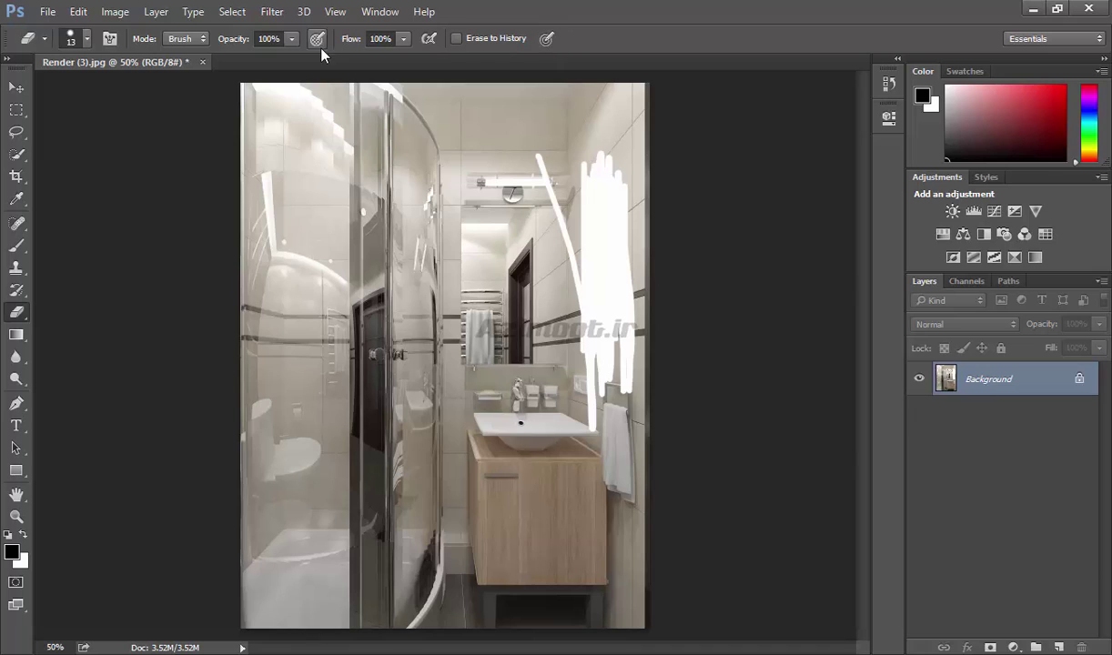
click(483, 42)
mouse_move(579, 161)
mouse_down()
mouse_move(631, 184)
mouse_move(588, 168)
mouse_up()
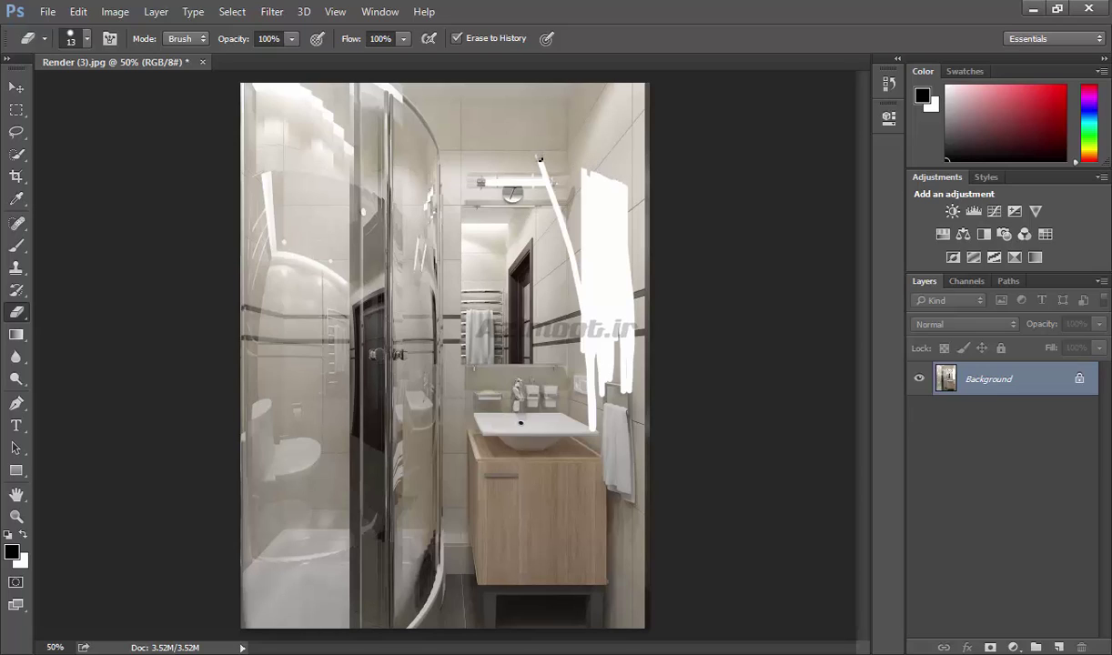
click(489, 41)
drag(594, 171, 573, 152)
click(475, 39)
drag(16, 311, 98, 346)
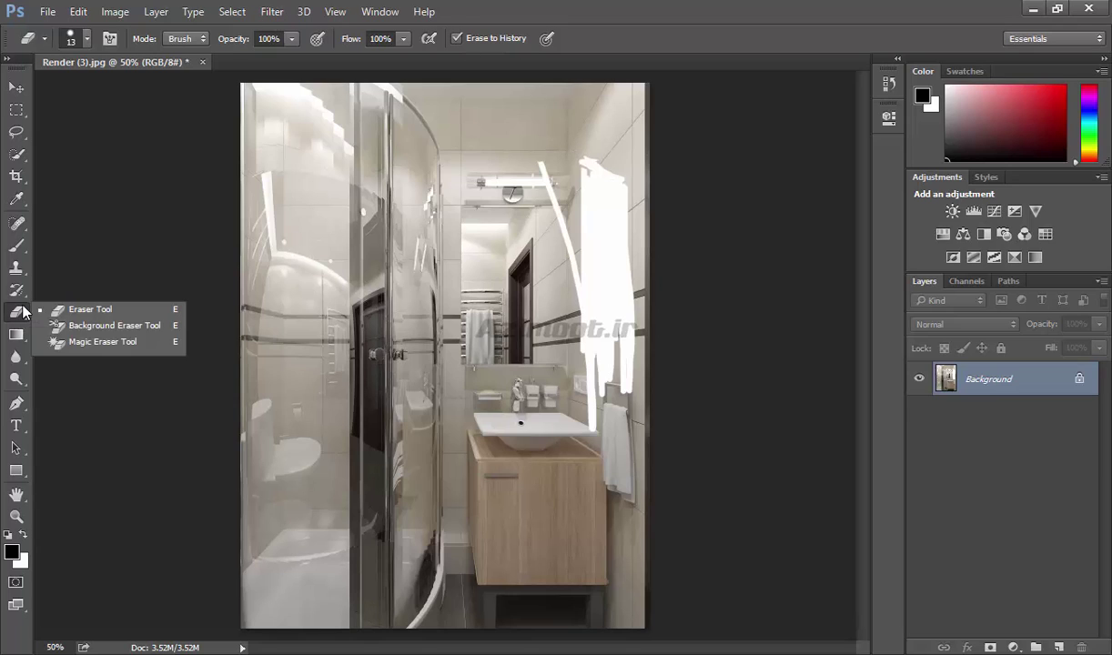
Erase the upper shower glass edge to transparency with the Background Eraser
click(107, 326)
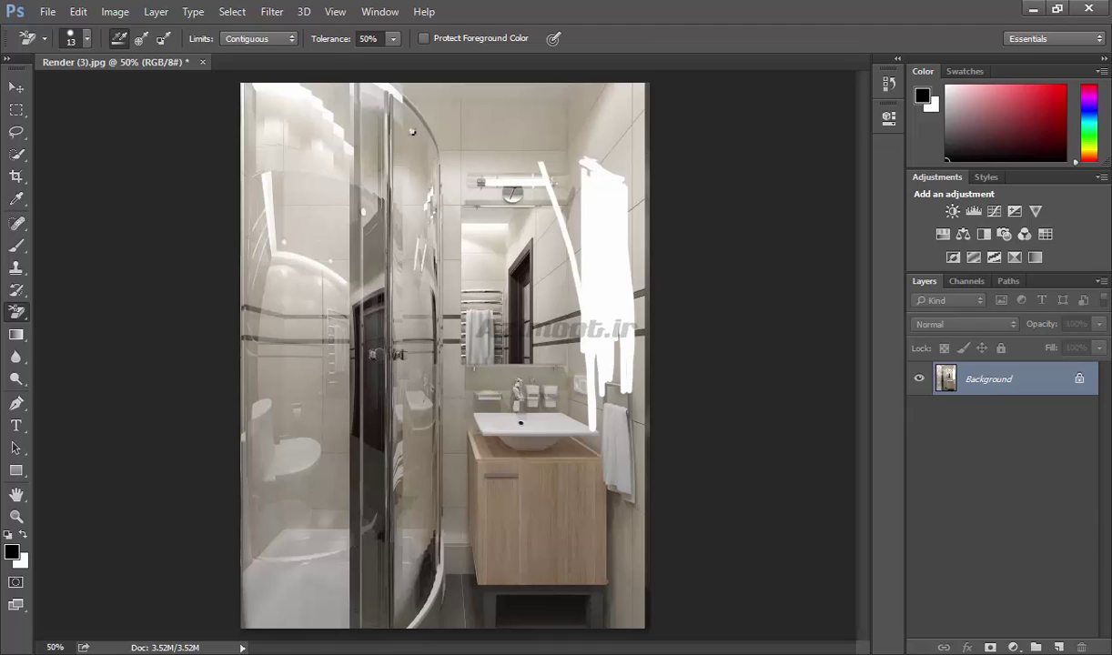
mouse_move(412, 132)
mouse_down()
mouse_move(412, 241)
mouse_move(422, 119)
mouse_move(404, 121)
mouse_move(398, 254)
mouse_move(414, 138)
mouse_move(395, 245)
mouse_move(386, 128)
mouse_move(382, 245)
mouse_move(380, 114)
mouse_move(373, 238)
mouse_move(394, 237)
mouse_up()
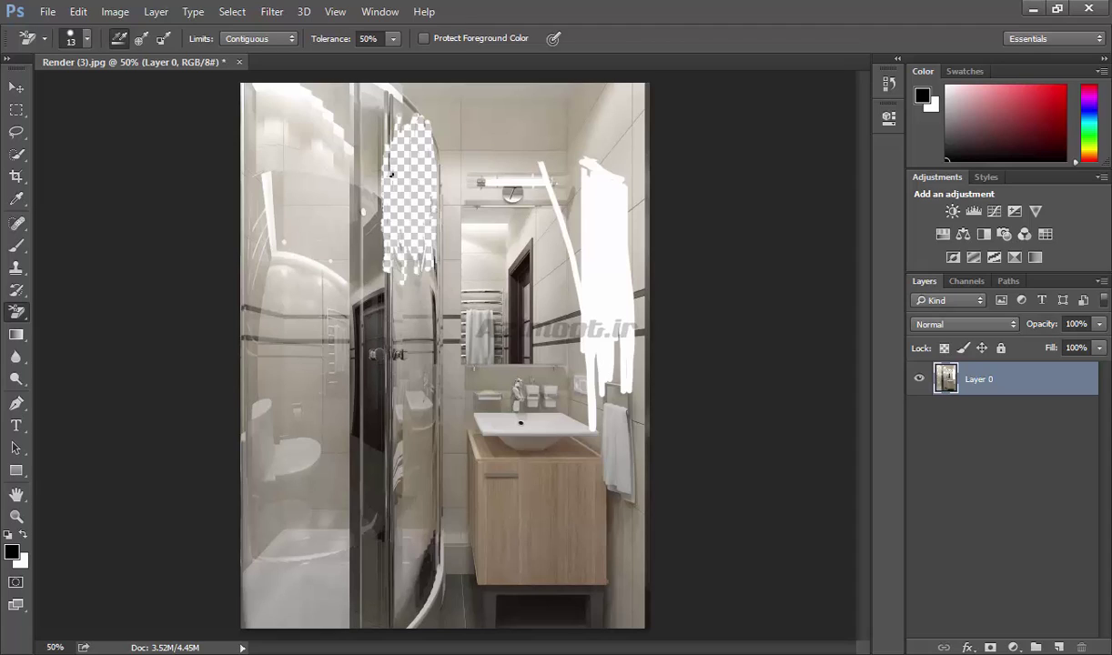
drag(391, 173, 386, 235)
Erase the lamp area at 1% and then 100% tolerance
drag(326, 45, 280, 45)
drag(446, 134, 539, 132)
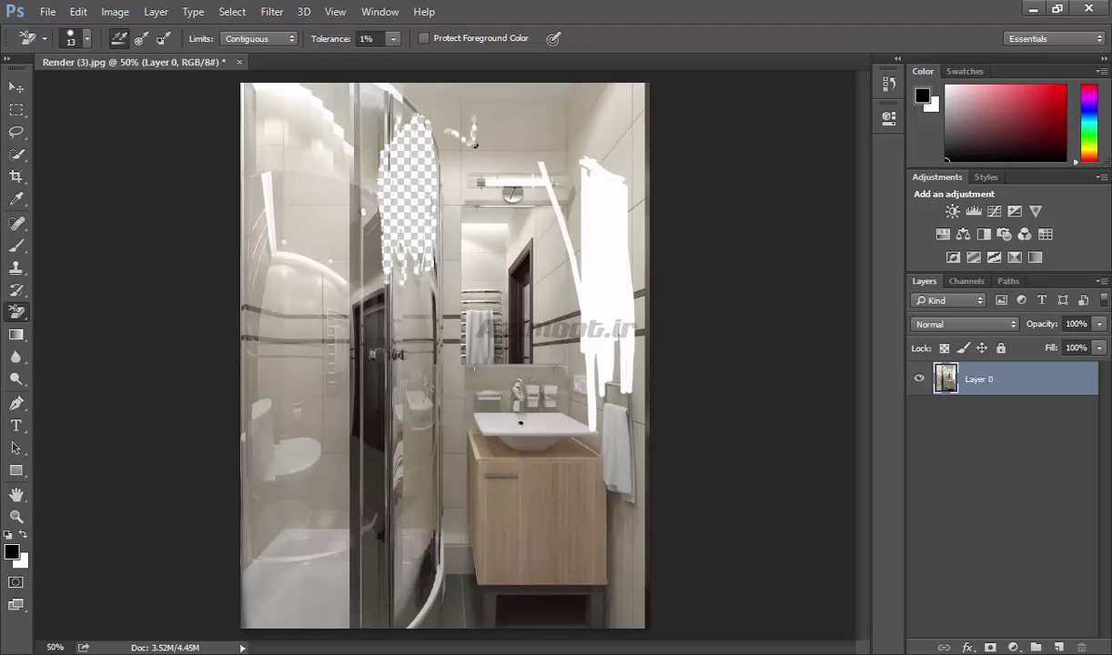
drag(318, 43, 416, 44)
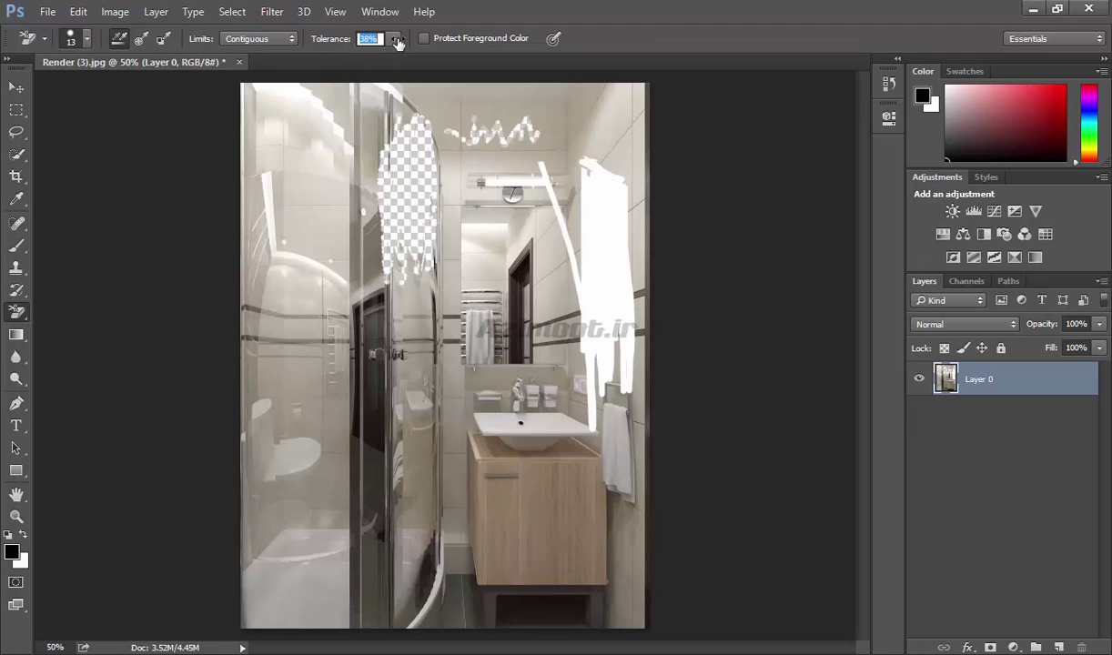
drag(458, 162, 568, 144)
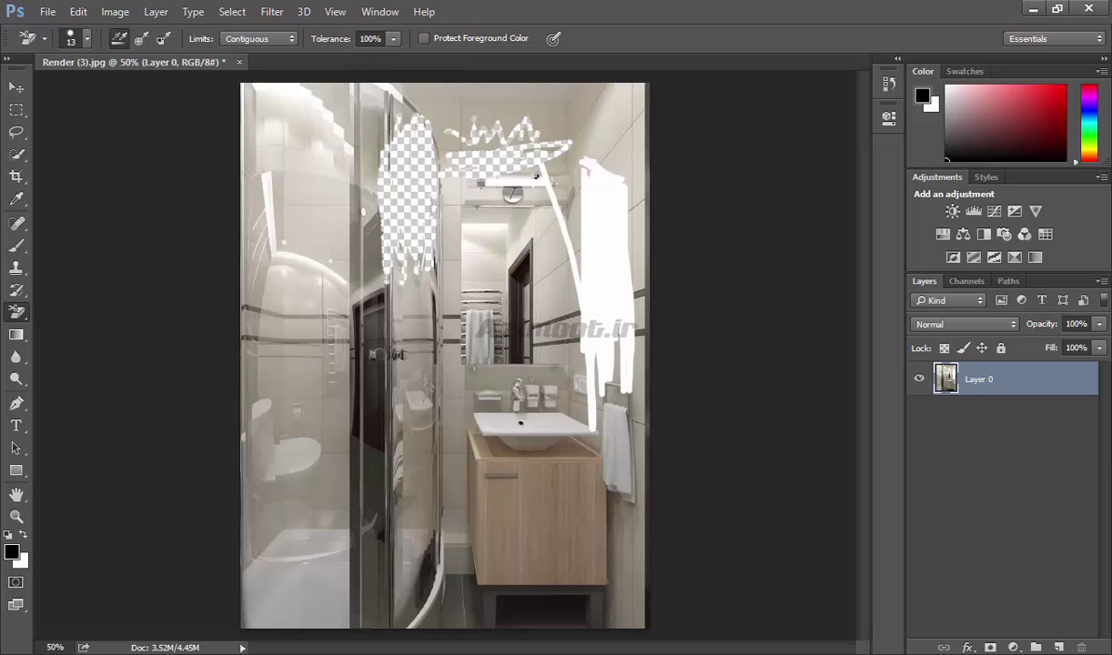
drag(456, 193, 442, 186)
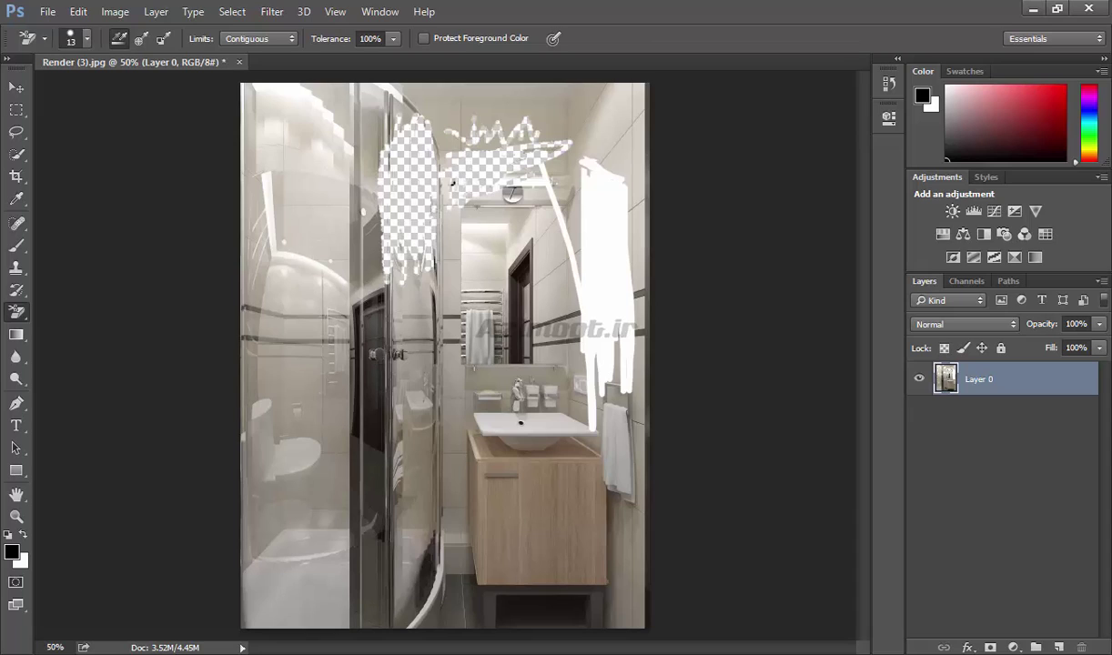
Erase patches of the shower door at 1% tolerance
drag(332, 39, 202, 37)
drag(378, 322, 371, 330)
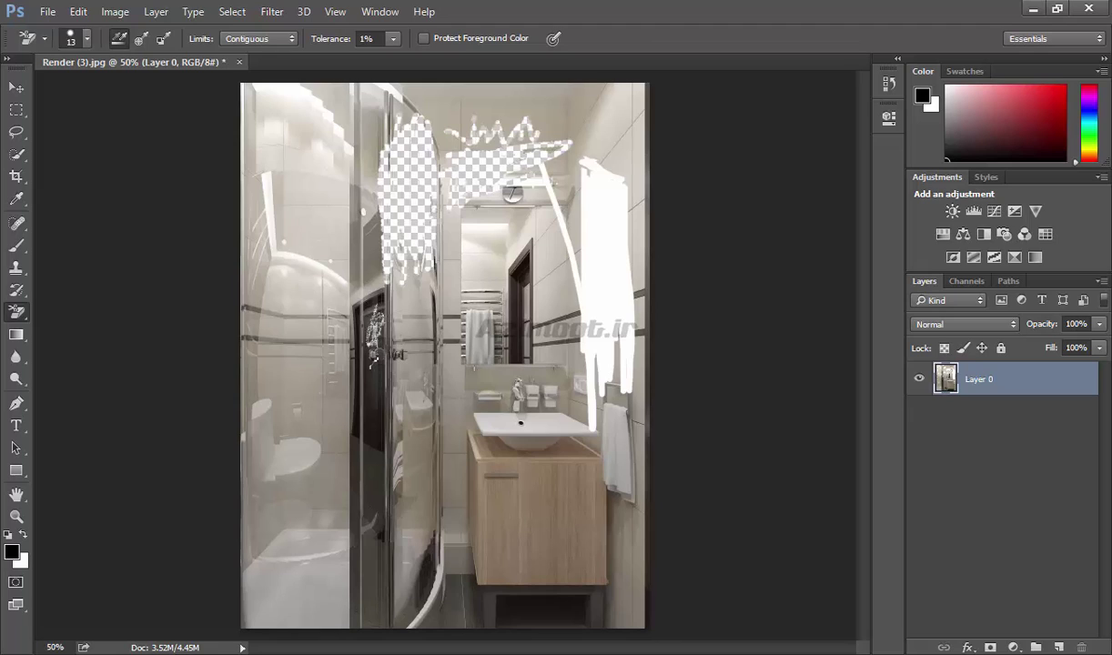
drag(373, 358, 346, 316)
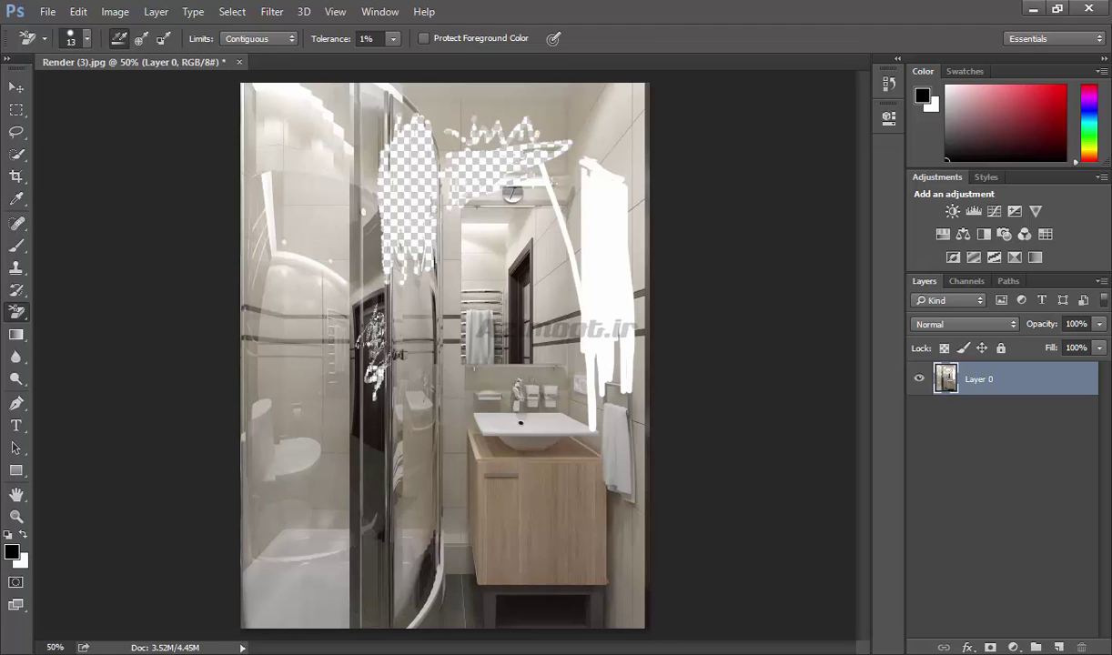
click(250, 39)
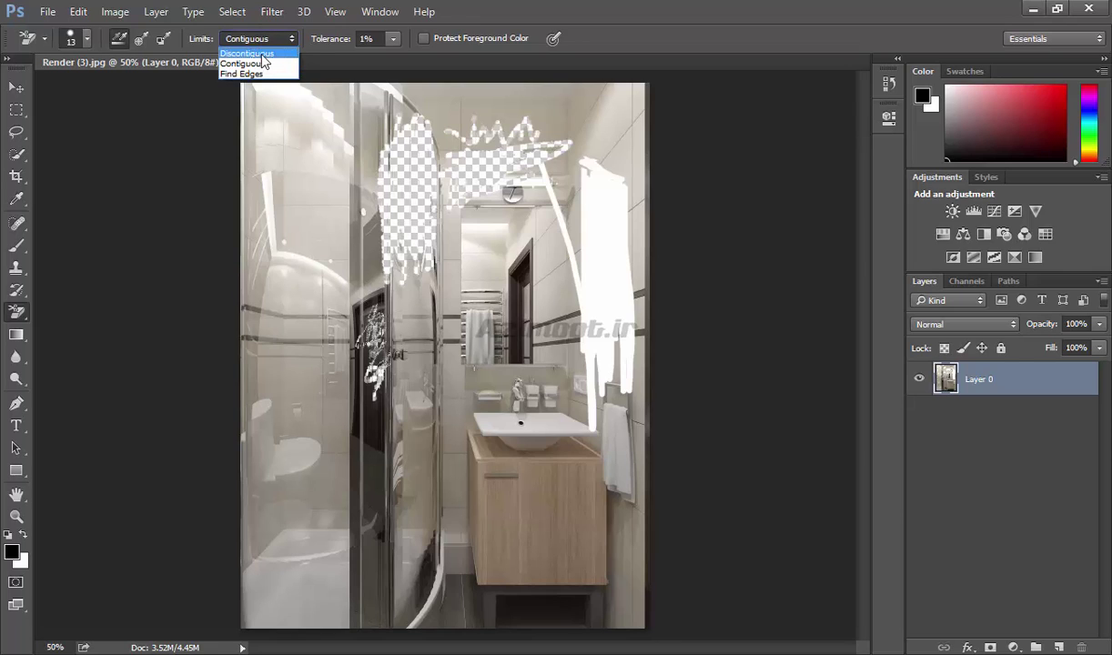
Keep Contiguous erasing limits and set the foreground colour to red ff0000
click(255, 58)
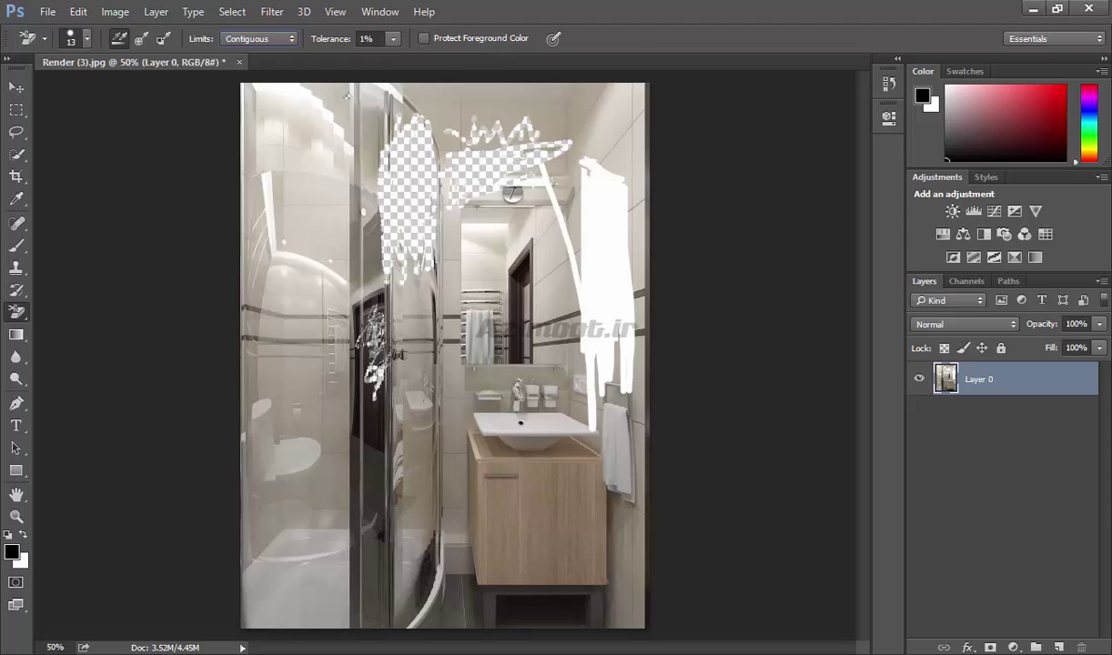
click(11, 551)
drag(573, 174, 579, 148)
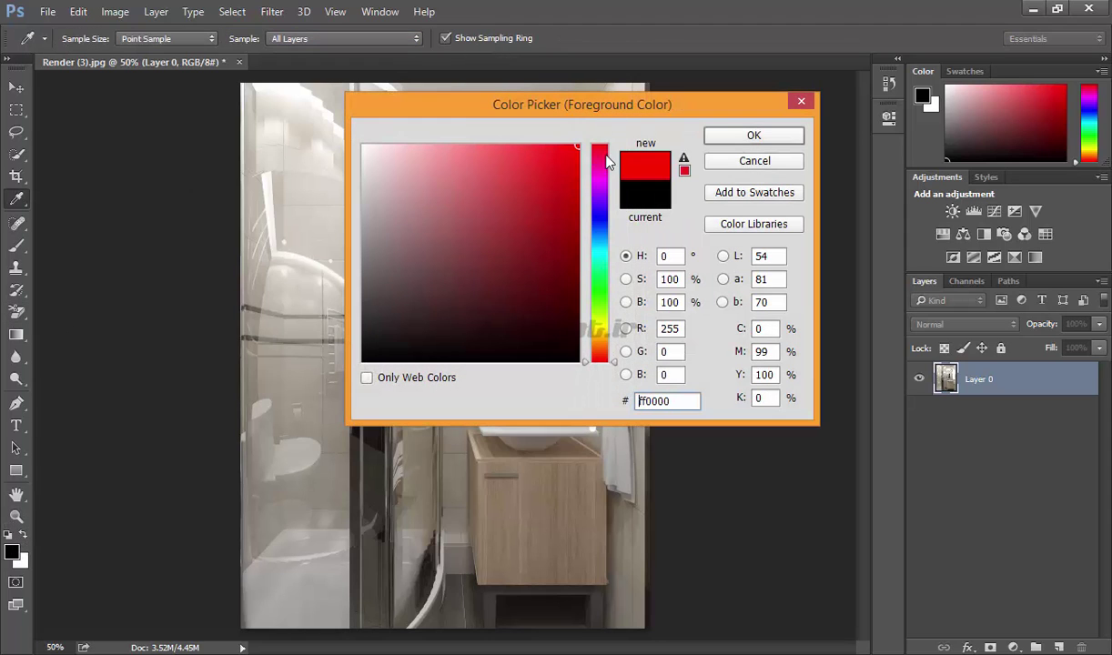
click(753, 135)
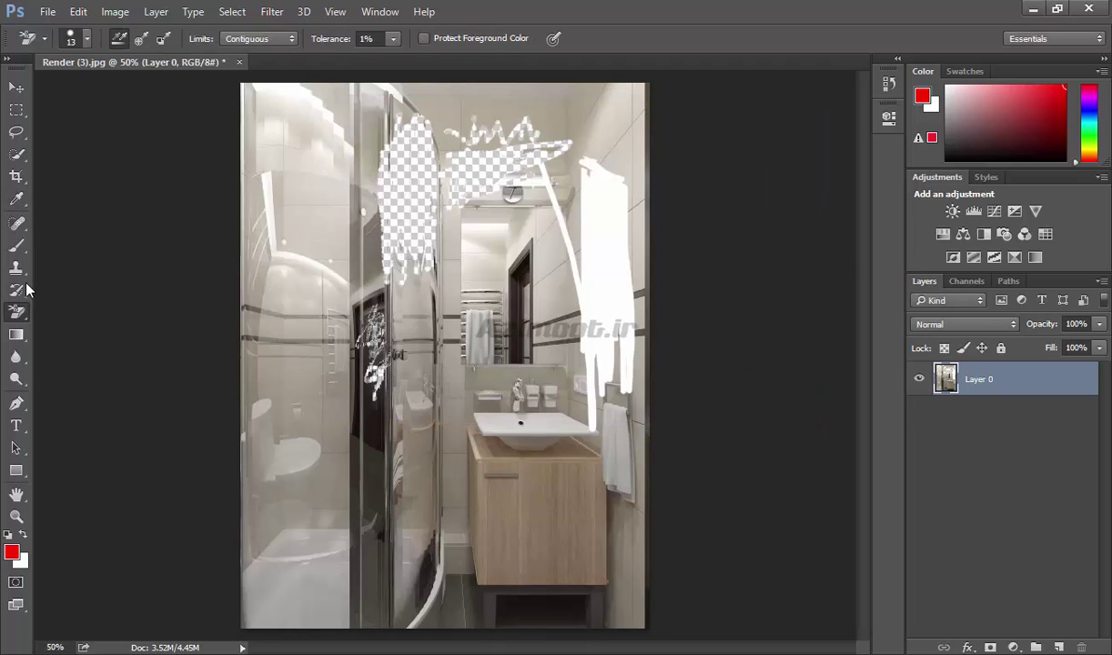
Scribble red loops over the sink with the Brush, then return to the Background Eraser
click(17, 246)
mouse_move(447, 375)
mouse_down()
mouse_move(447, 431)
mouse_move(478, 401)
mouse_move(419, 423)
mouse_move(482, 359)
mouse_move(446, 428)
mouse_move(455, 359)
mouse_move(528, 473)
mouse_move(496, 409)
mouse_up()
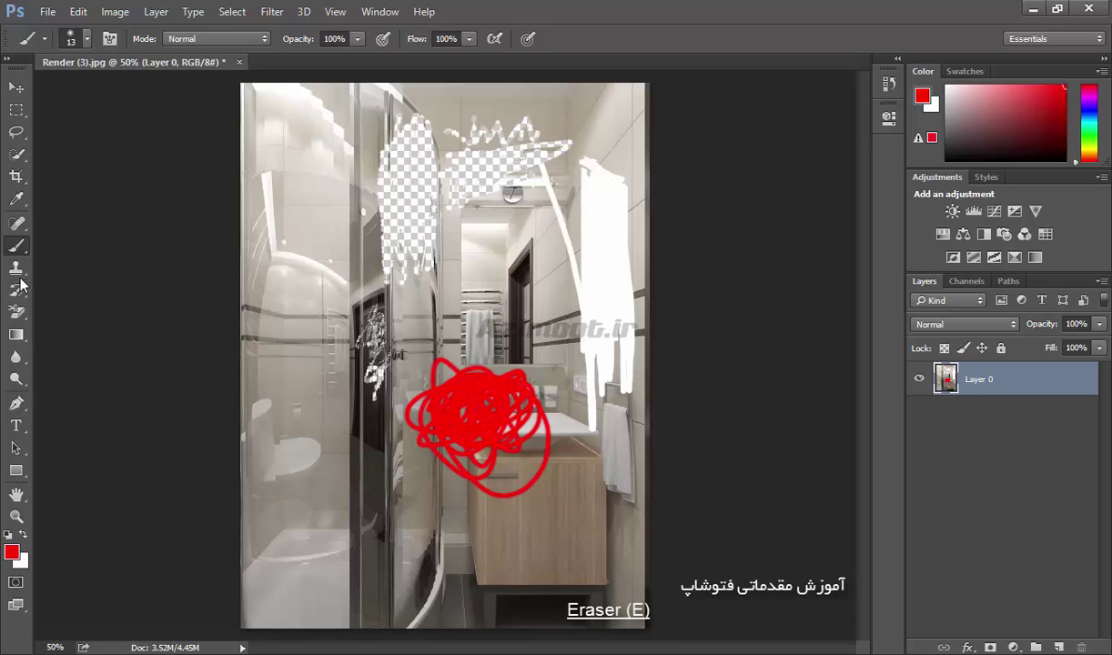
drag(16, 311, 86, 329)
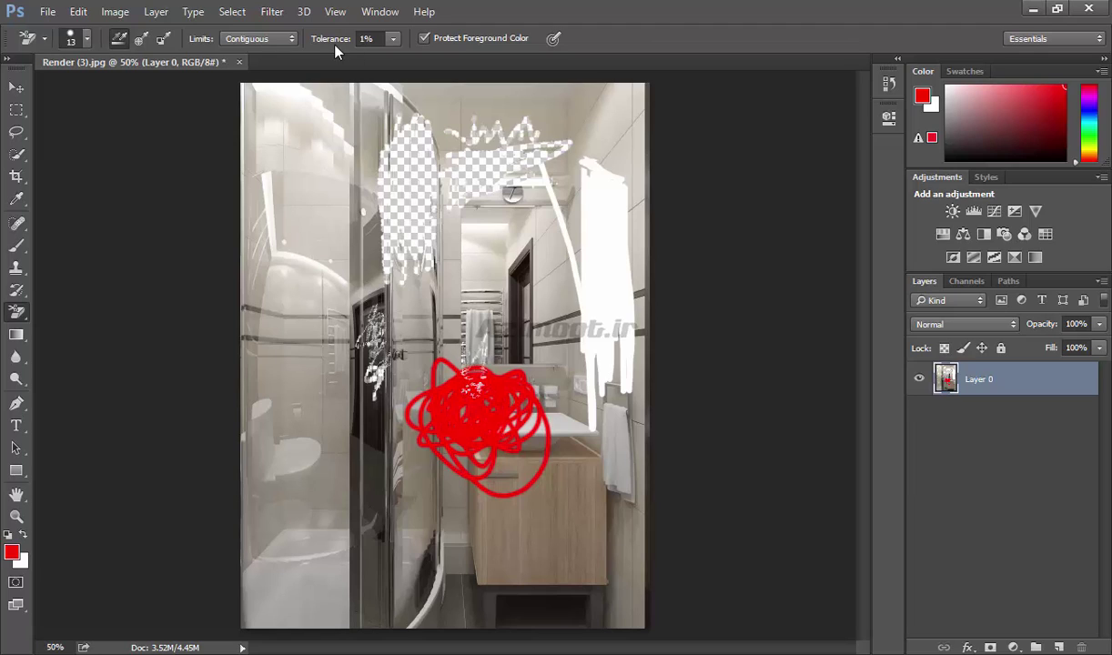
Set tolerance to 50%, turn off Protect Foreground Color, and erase the red scribble's centre
click(367, 39)
text(50)
key(Return)
click(483, 41)
mouse_move(491, 416)
mouse_down()
mouse_move(492, 407)
mouse_move(514, 435)
mouse_up()
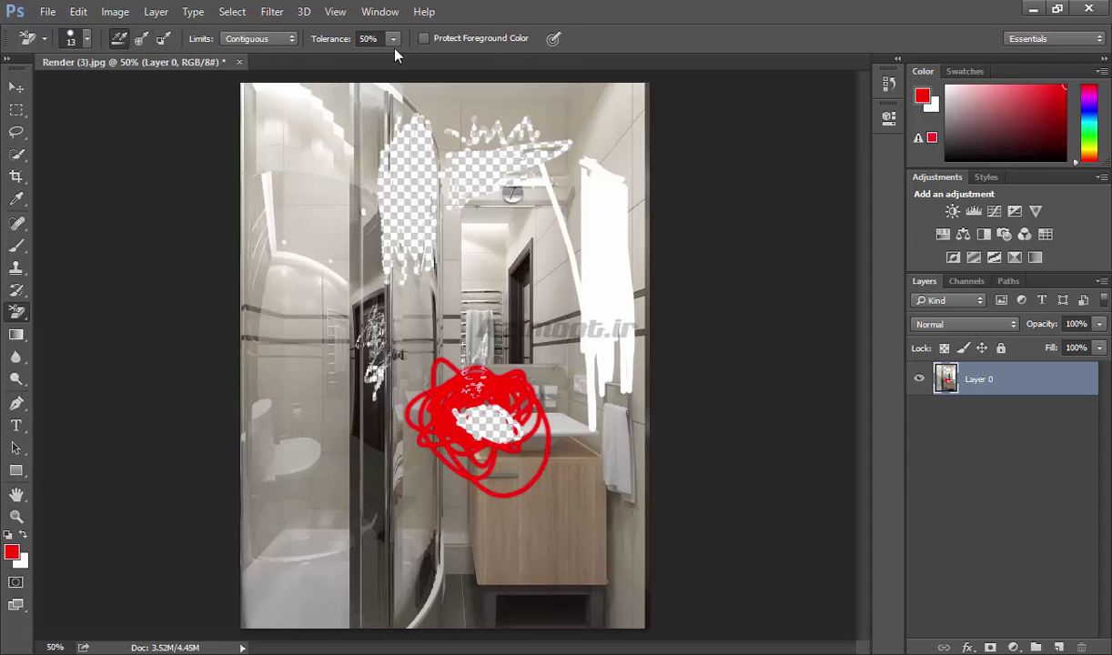
click(17, 312)
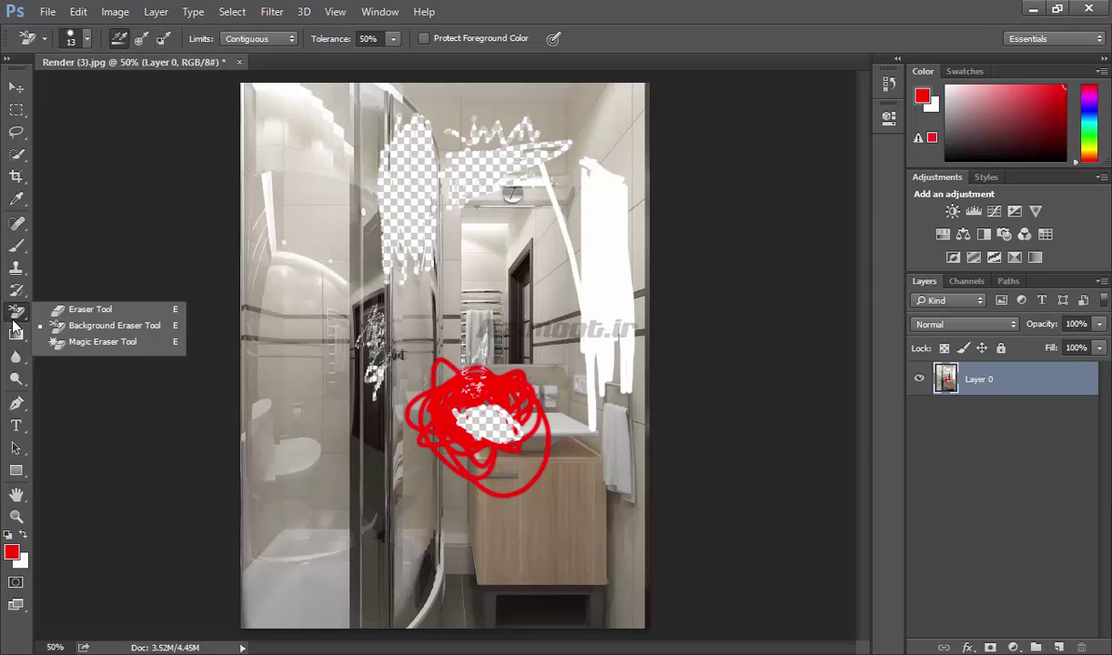
Revert the render and test the Magic Eraser on the cabinet and ceiling, undoing the ceiling
click(91, 343)
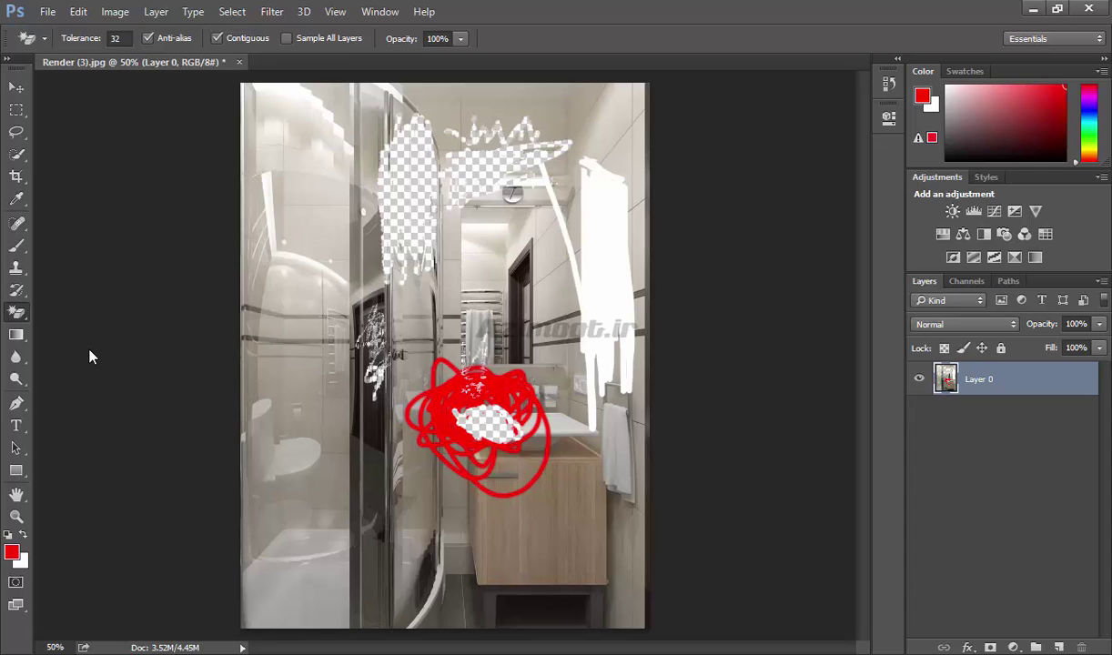
key(F12)
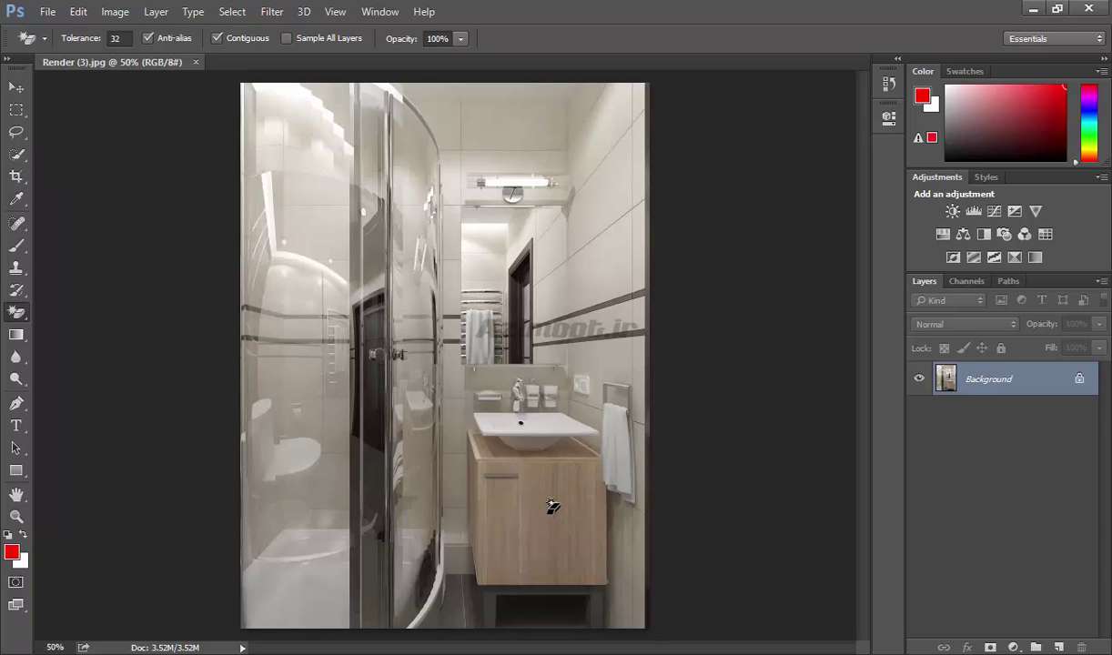
click(547, 522)
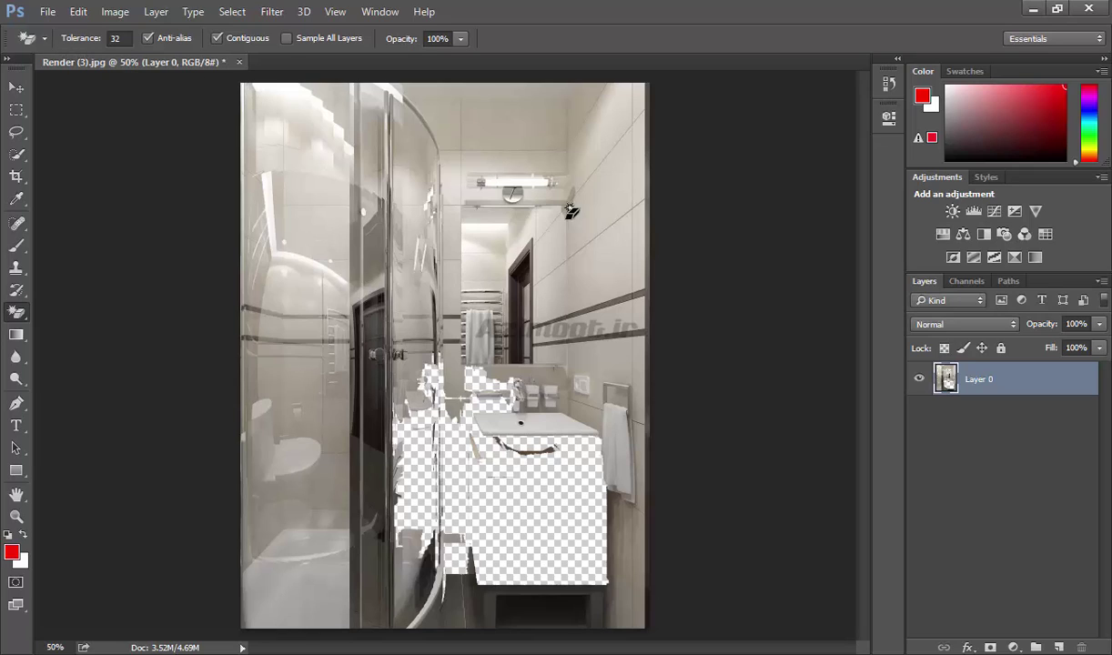
click(532, 136)
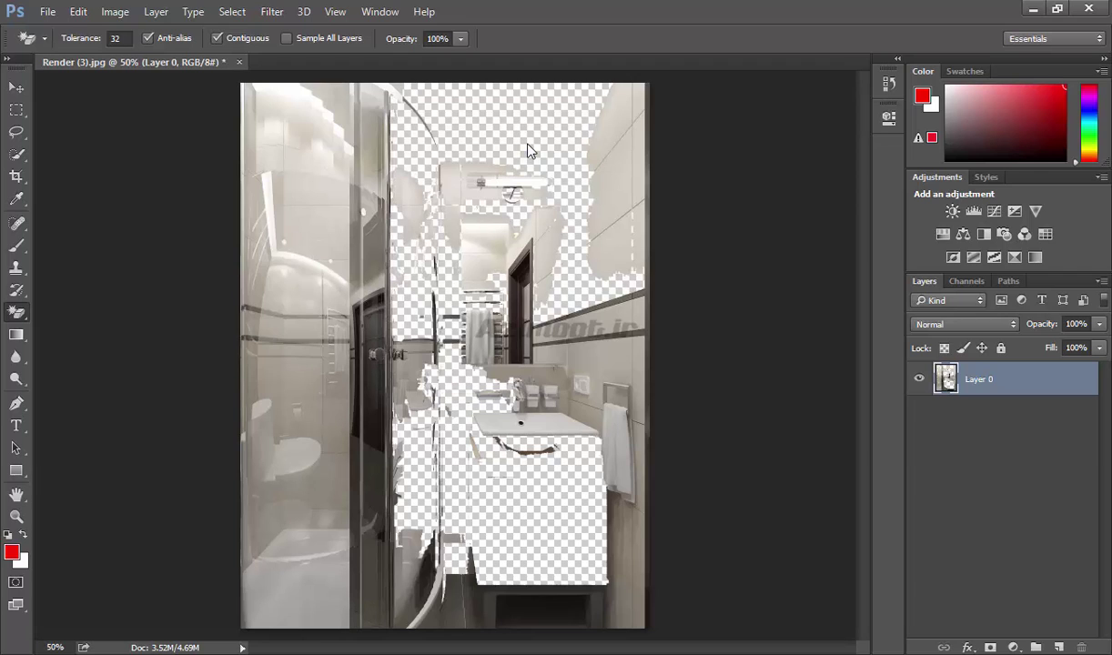
key(ctrl+z)
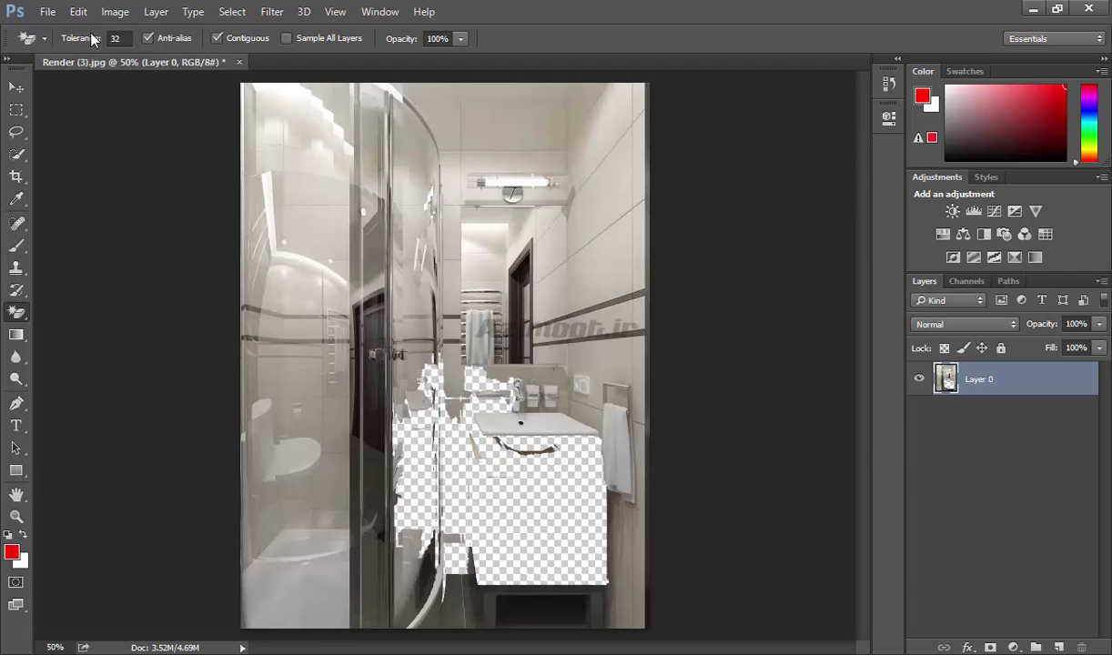
Try the Magic Eraser at tolerance 121 on the ceiling, then undo it
drag(89, 39, 39, 39)
drag(106, 50, 178, 53)
click(543, 123)
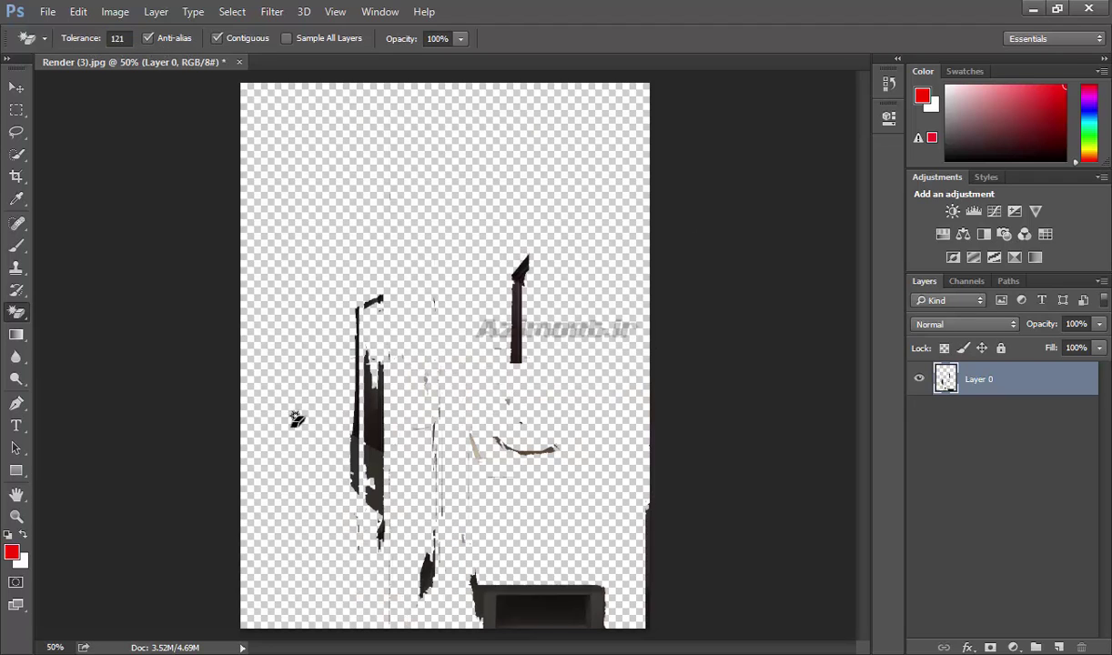
key(ctrl+z)
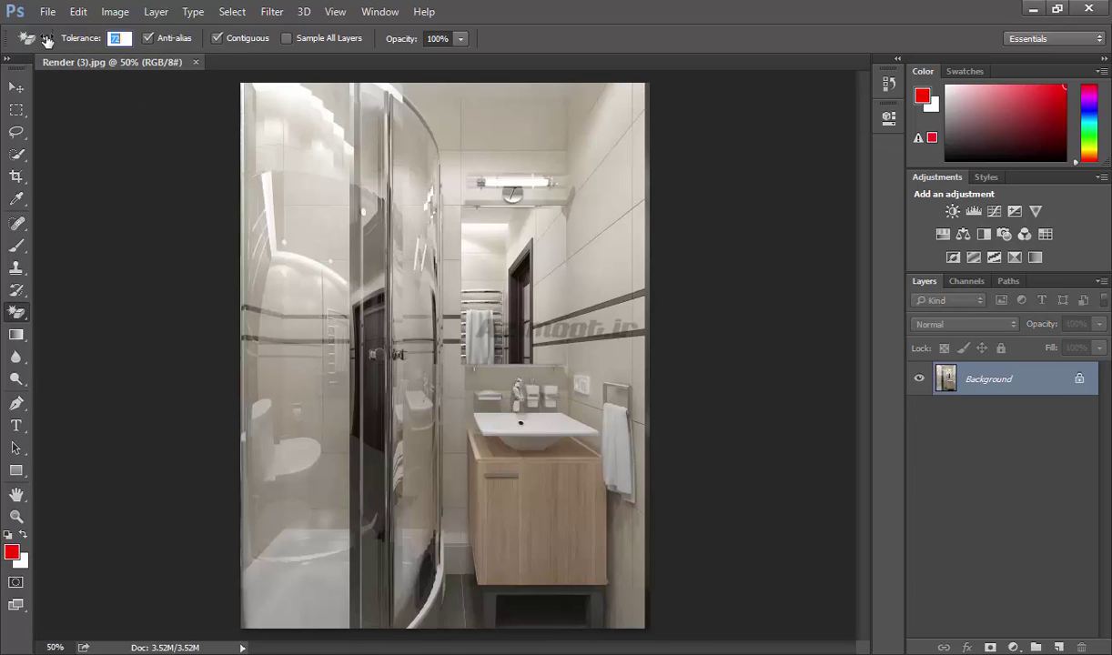
Magic Wand-select the cabinet, fill it with the white background colour, then deselect
drag(17, 153, 57, 168)
click(543, 502)
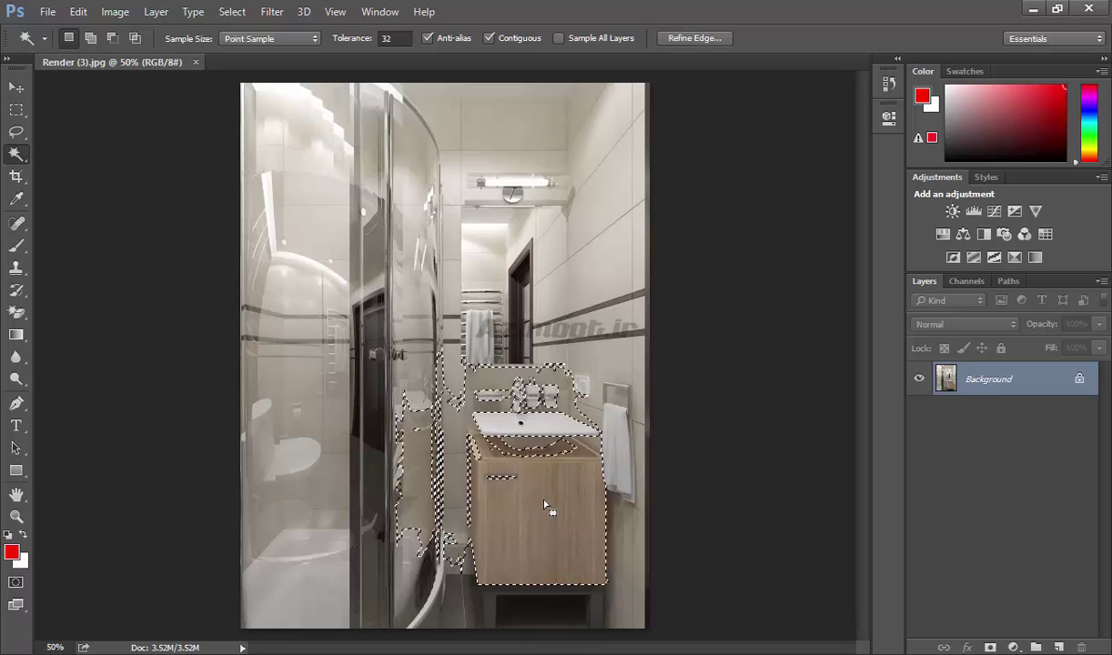
key(shift+F5)
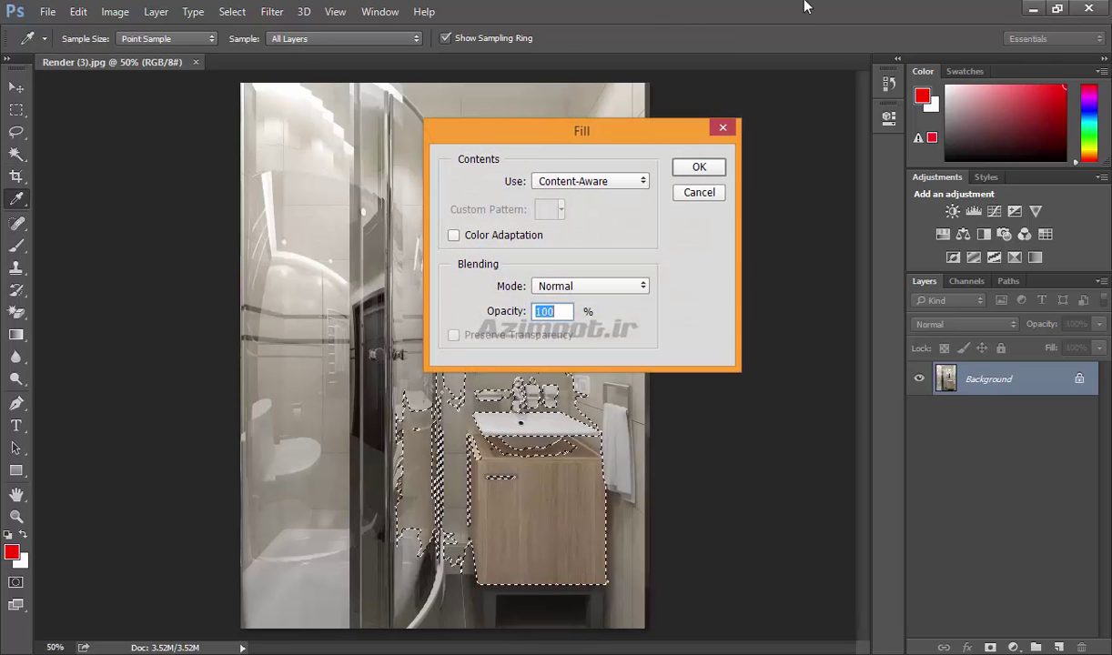
click(594, 183)
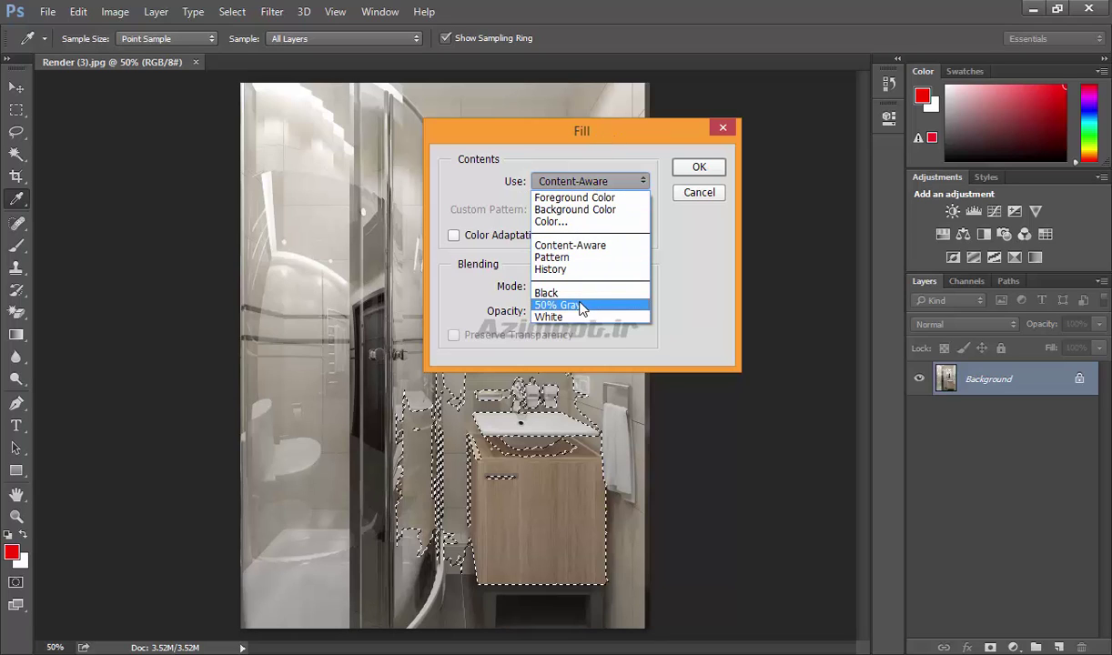
click(575, 209)
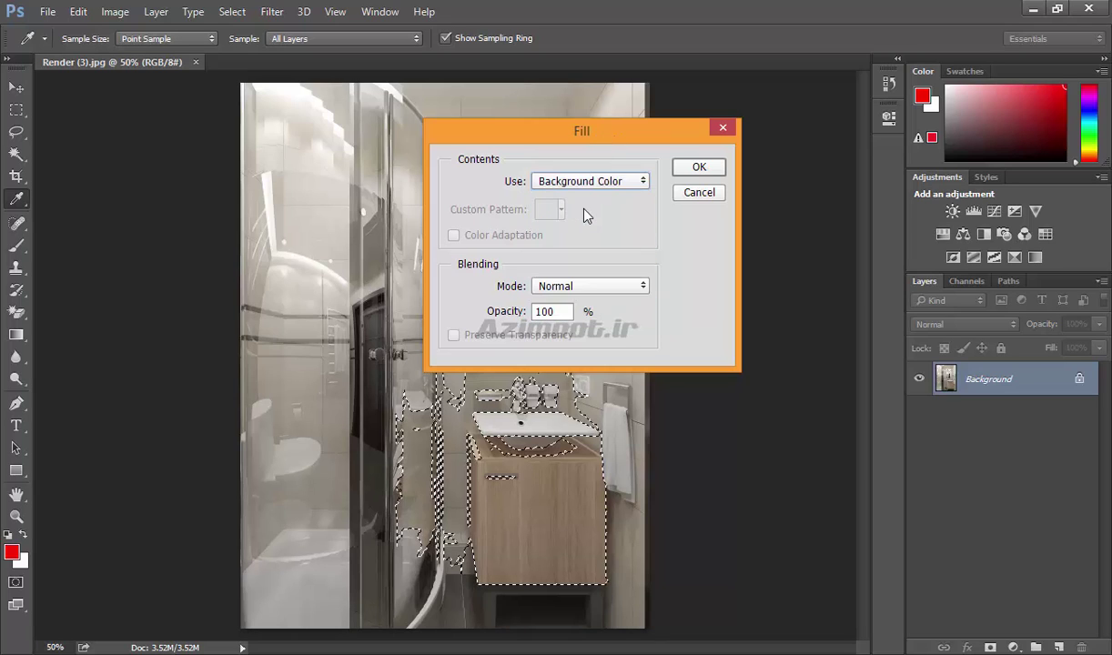
click(696, 169)
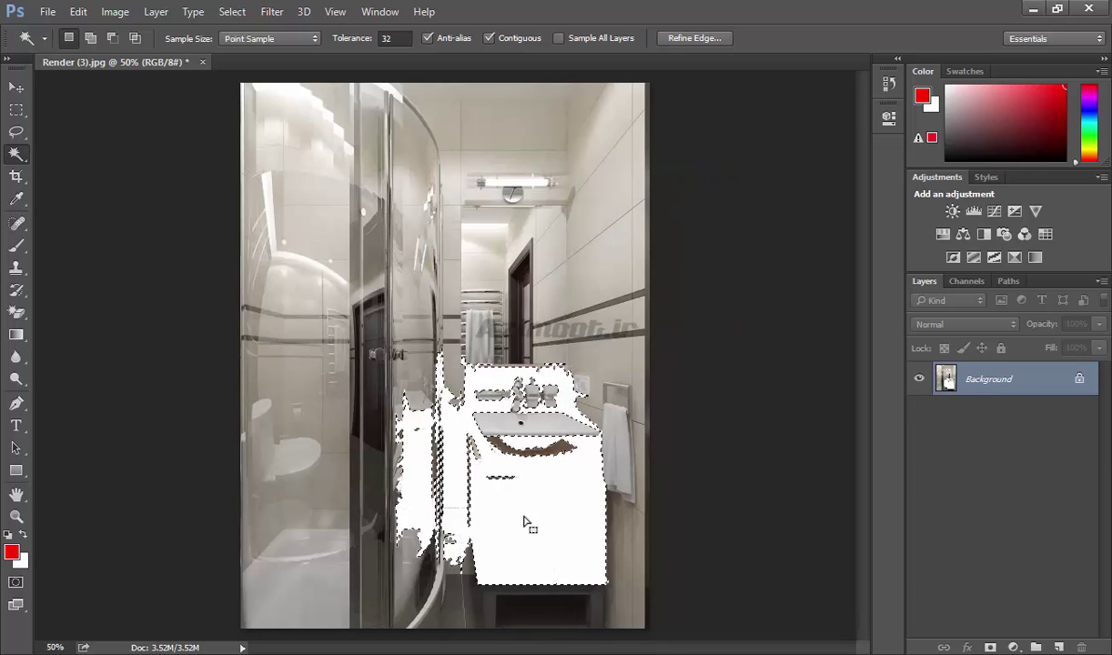
key(ctrl+d)
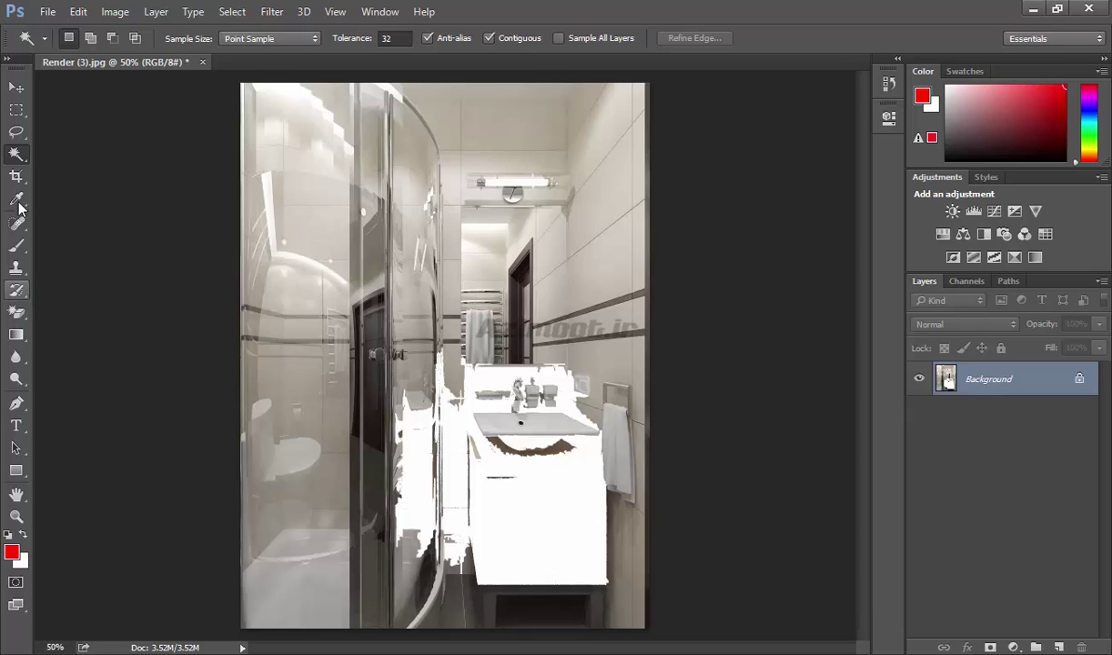
Test the Magic Eraser on the shower and ceiling, reverting with F12 each time
click(17, 312)
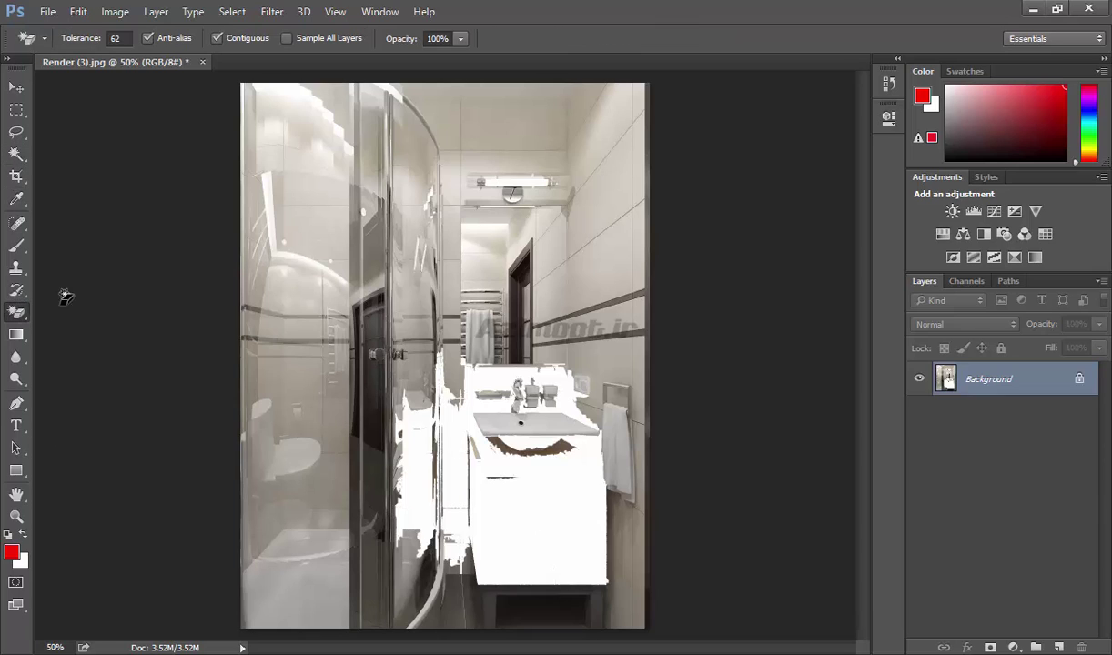
click(292, 245)
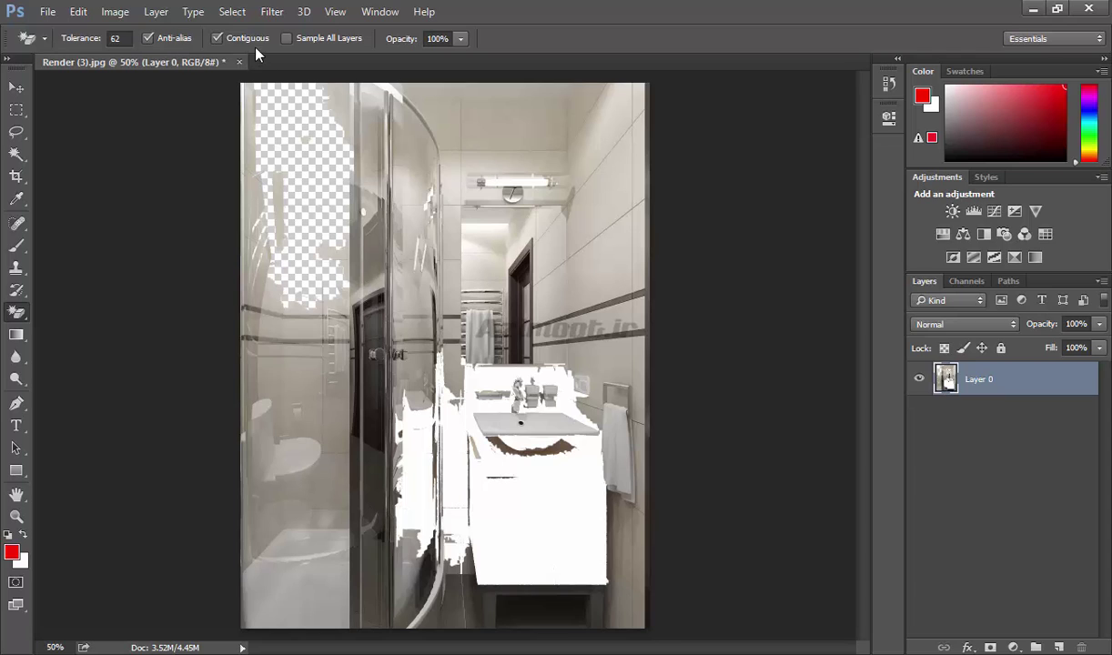
key(F12)
click(289, 107)
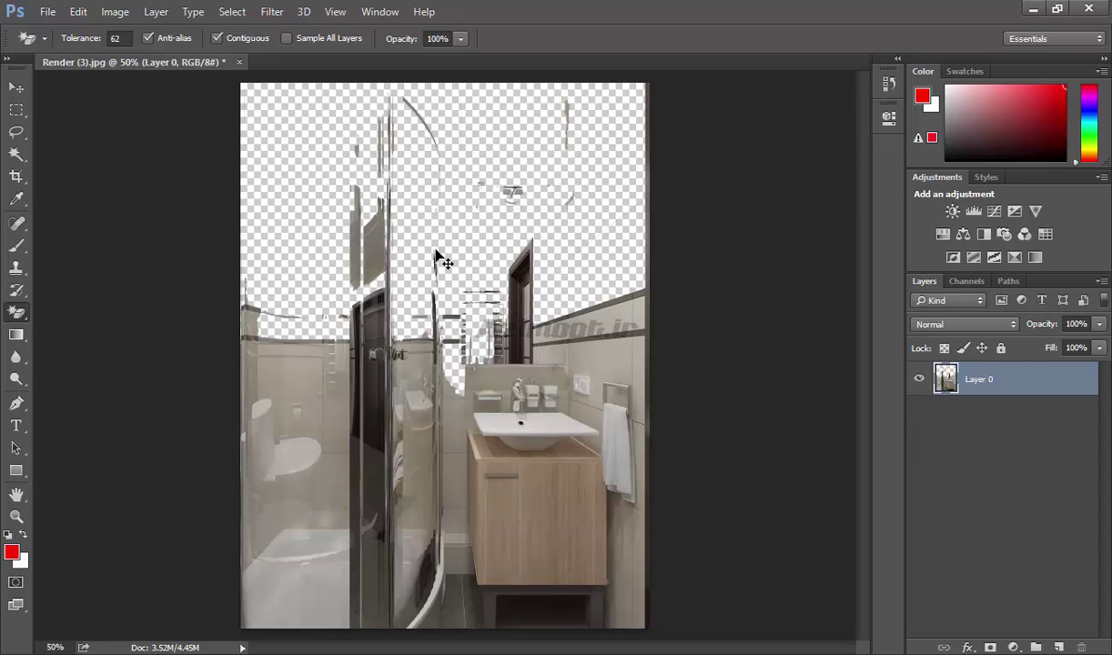
key(F12)
Lower Magic Eraser tolerance to 15 and test it on the ceiling, undoing each erasure
drag(81, 38, 38, 38)
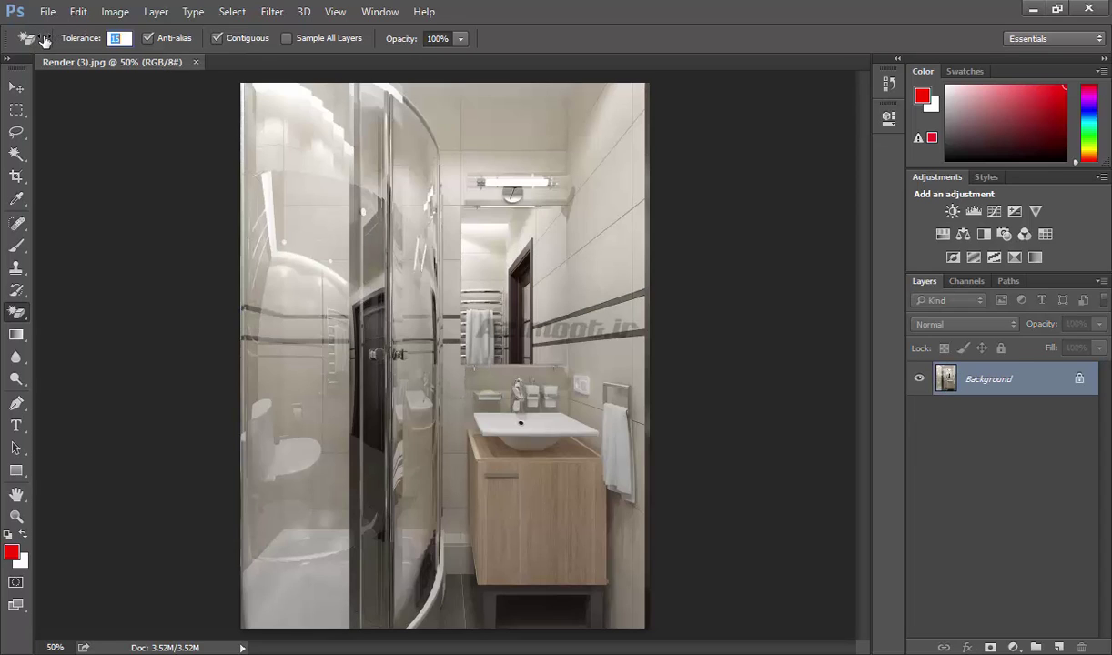
click(518, 123)
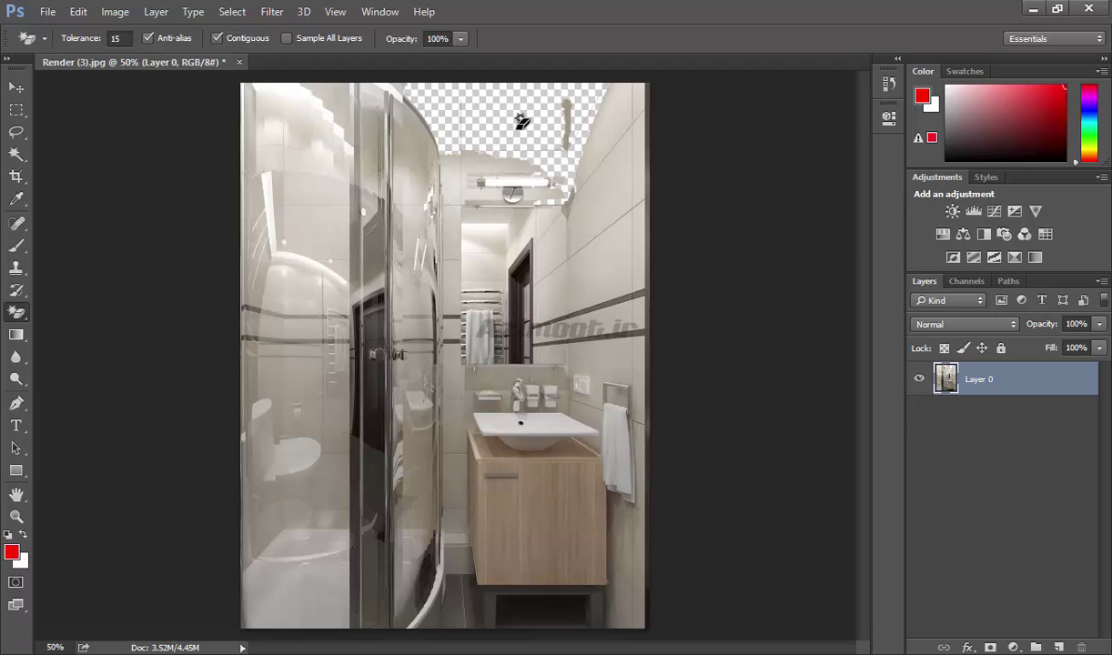
key(F12)
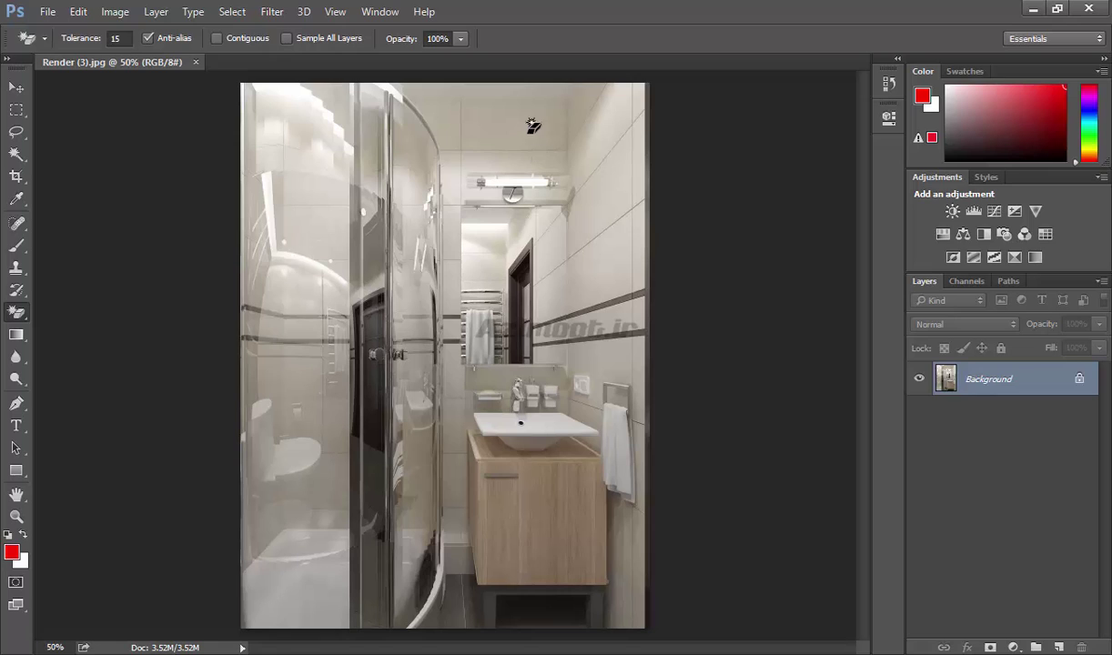
click(533, 127)
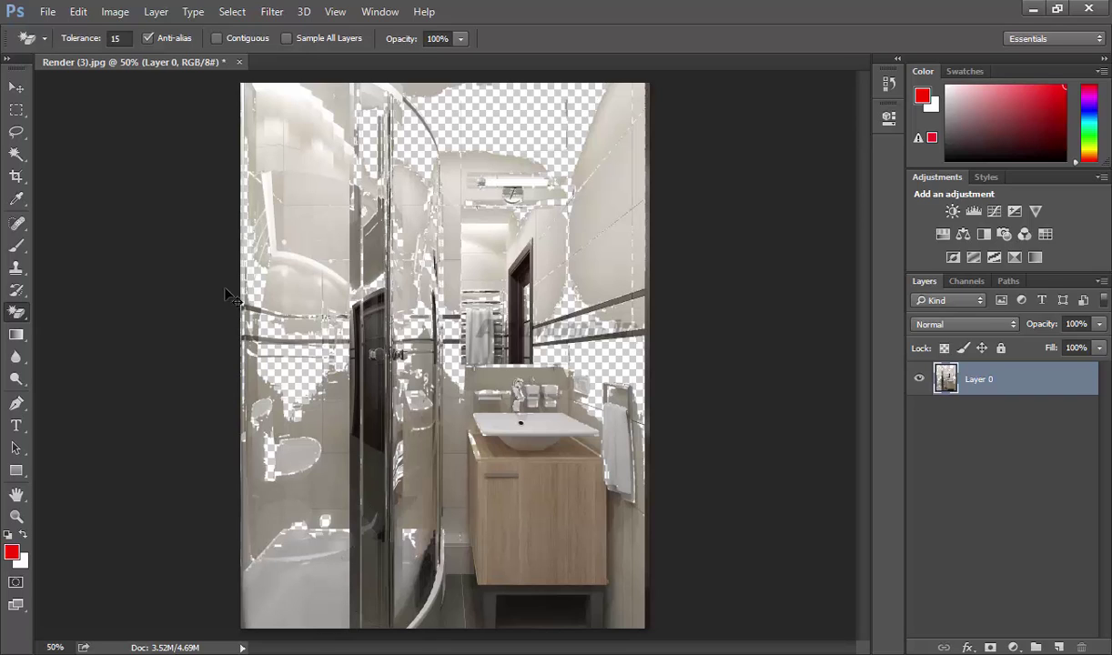
key(ctrl+z)
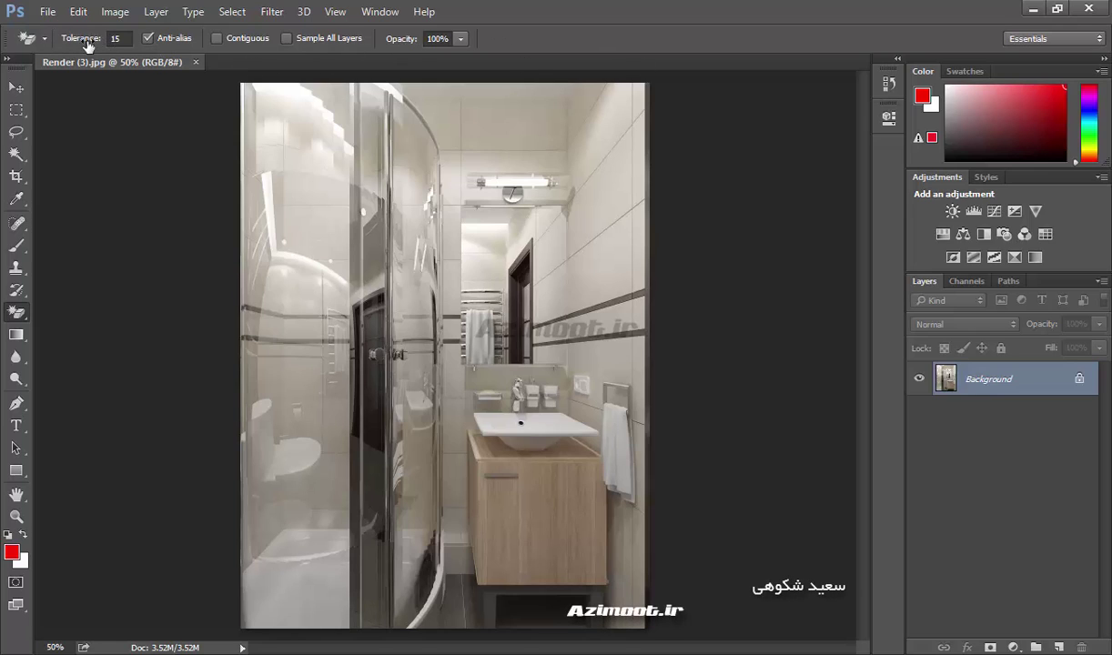
Erase the wall and ceiling once more, undo it, and select the plain Eraser Tool
click(508, 130)
key(ctrl+z)
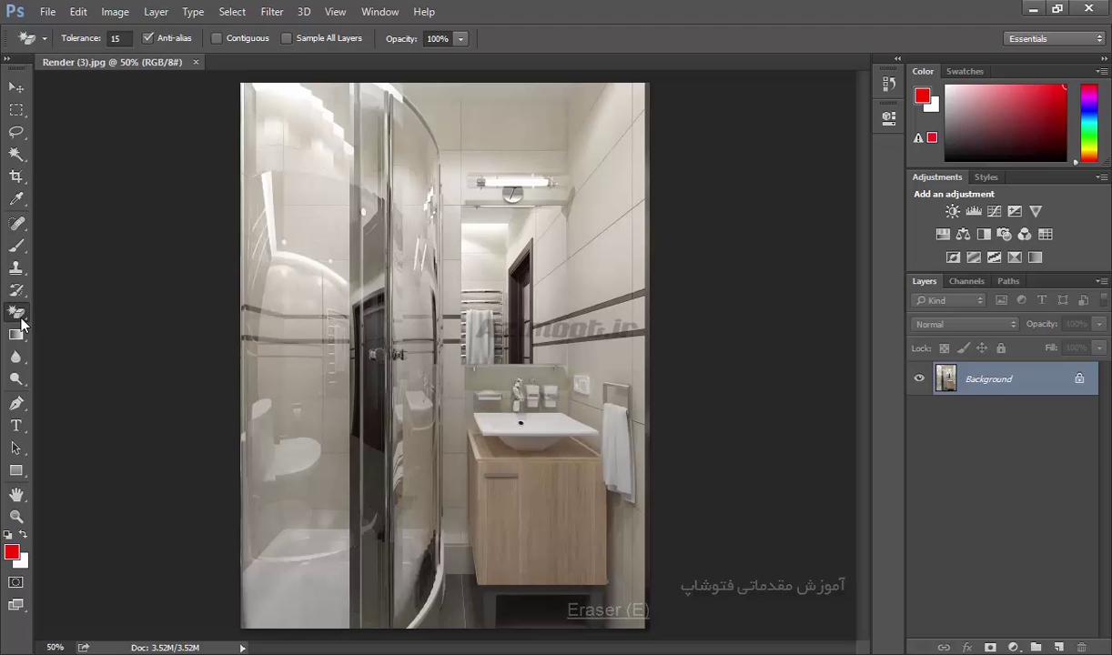
right_click(22, 311)
click(89, 310)
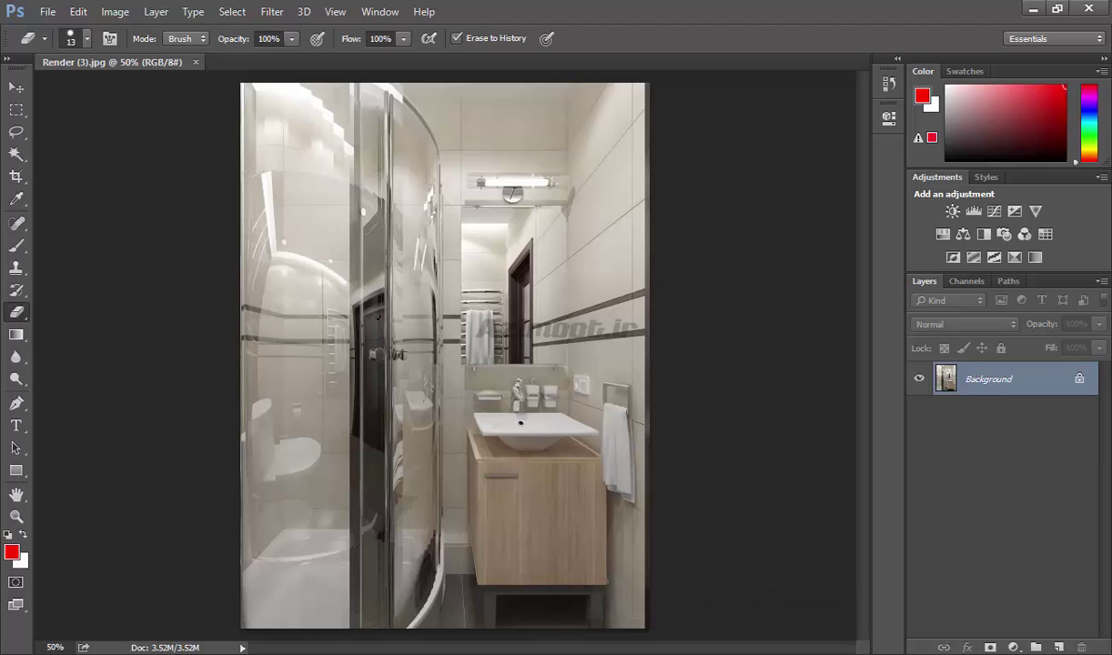